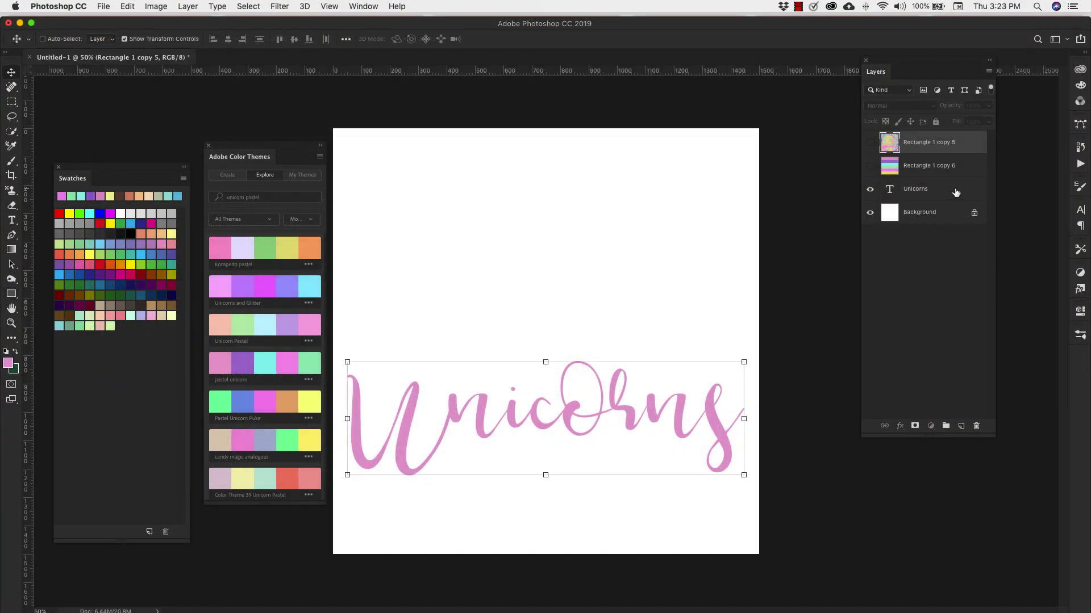
Add a Pattern Overlay using the pastel iridescent pattern to the Unicorns text layer
left_click(951, 191)
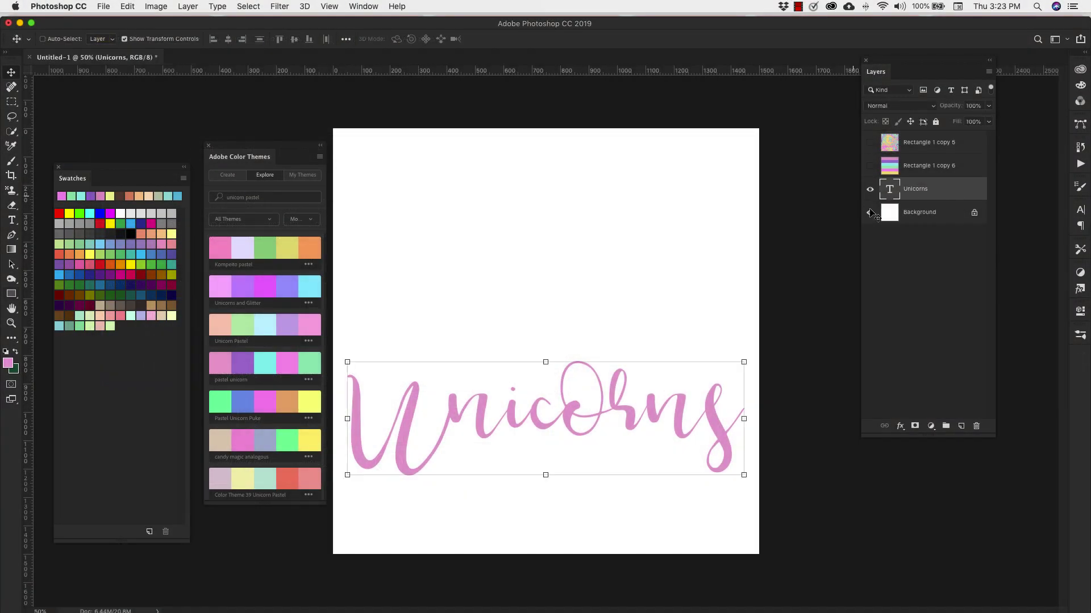
double_click(967, 193)
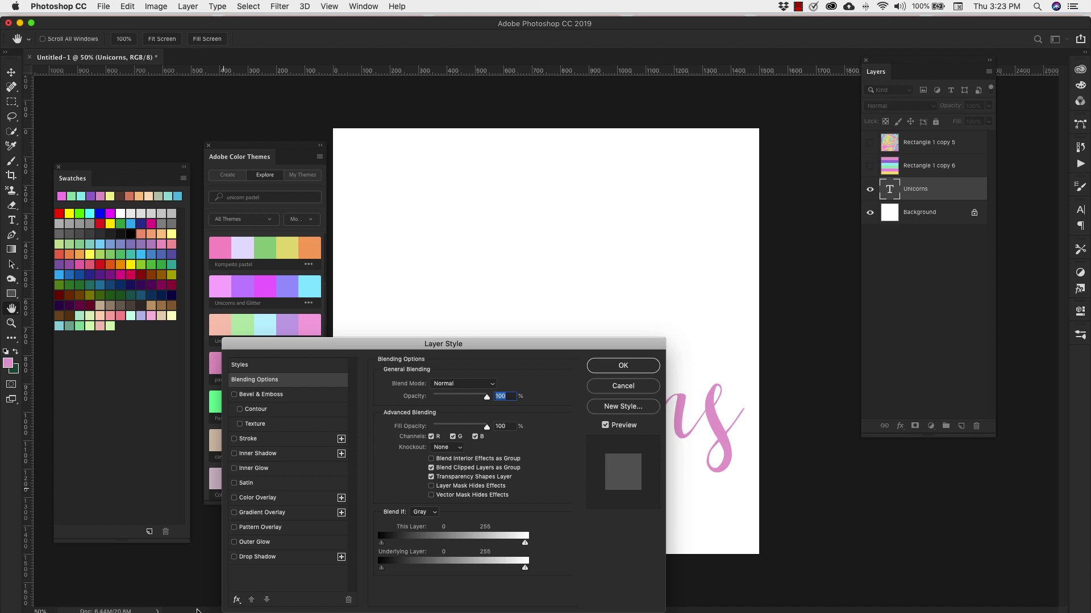
left_click(254, 528)
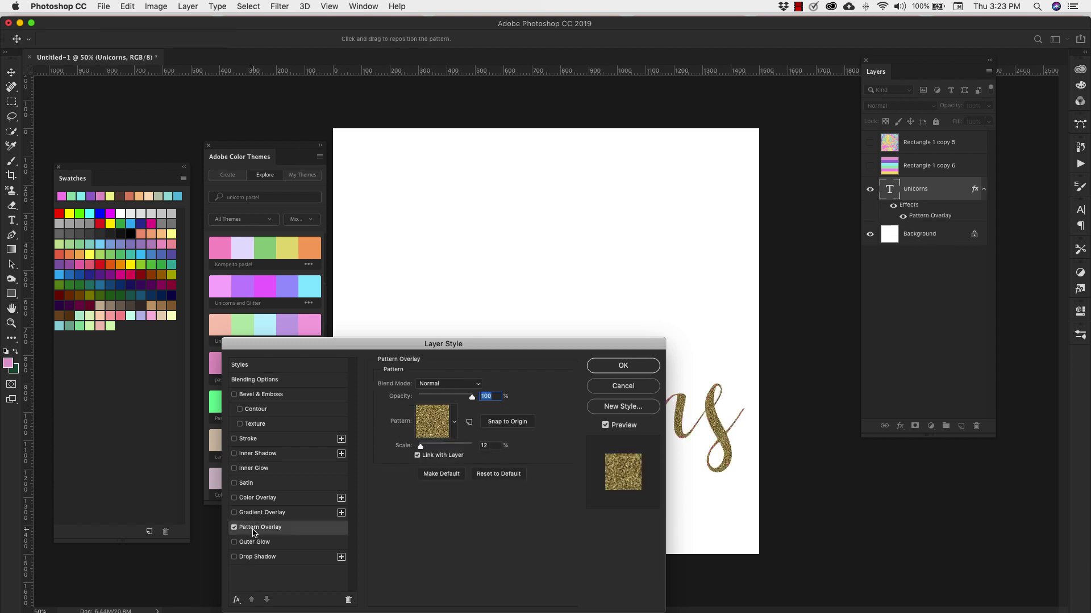
left_click(455, 422)
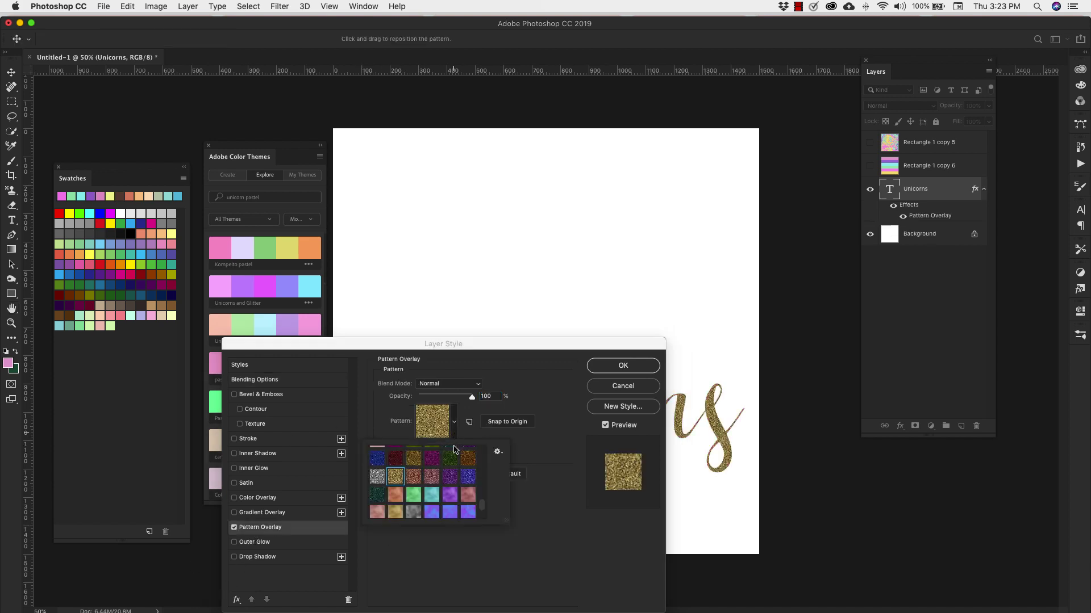
double_click(435, 512)
Set the overlay pattern scale to 100%, confirm it, and zoom in on the lettering
left_click_drag(478, 344, 566, 58)
left_click_drag(537, 159, 530, 161)
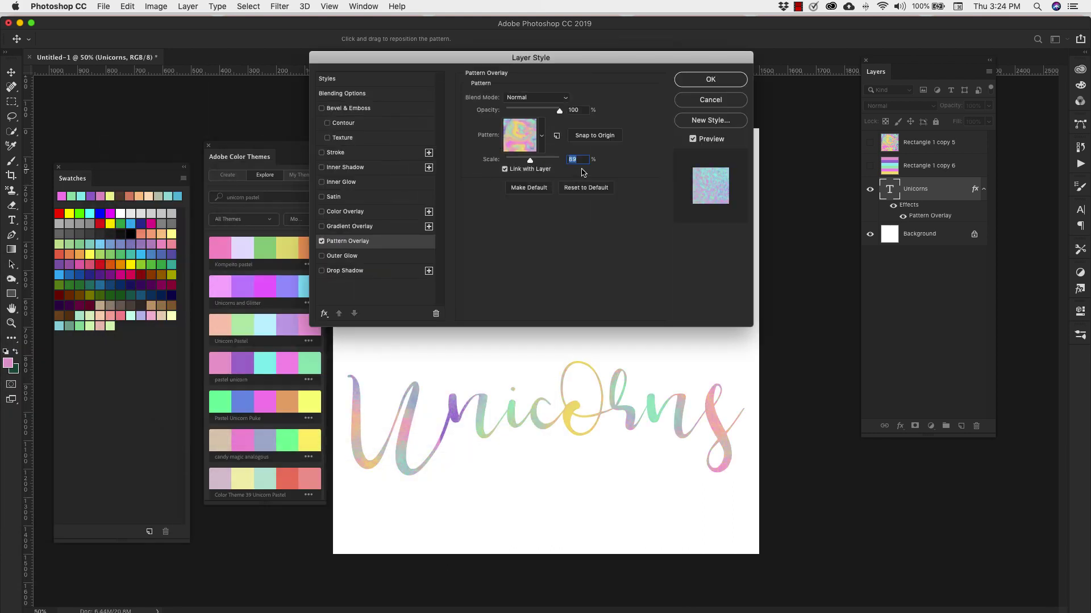
type("100")
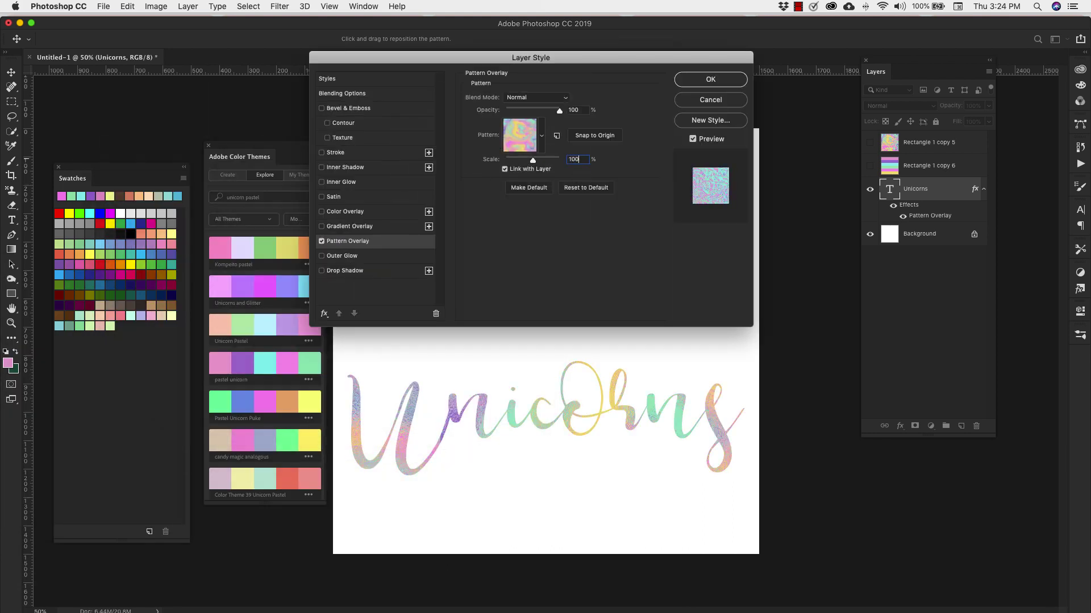
left_click(694, 82)
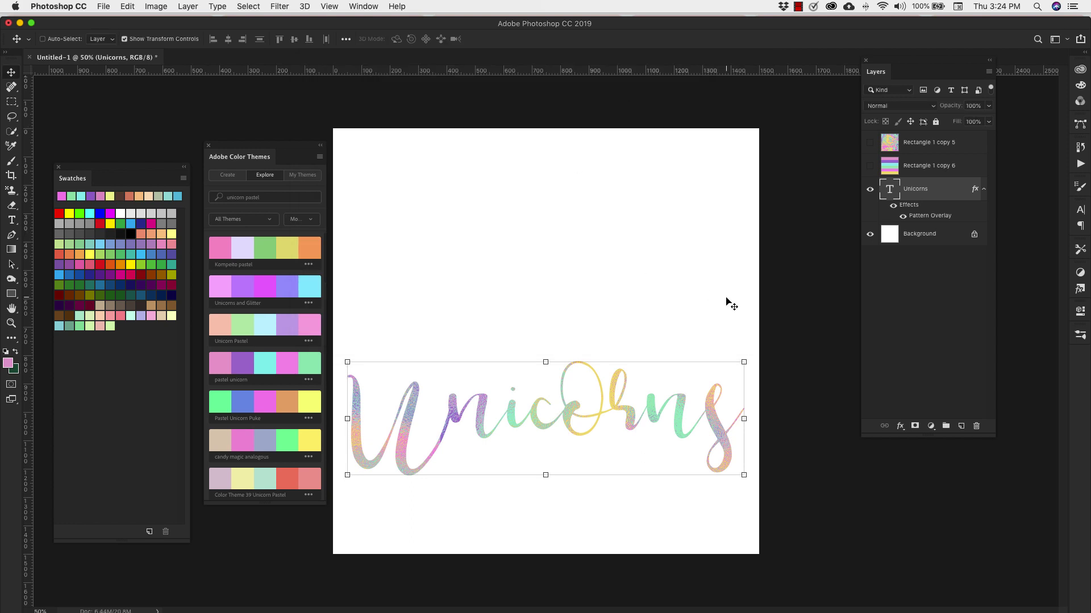
key("z")
left_click(547, 402)
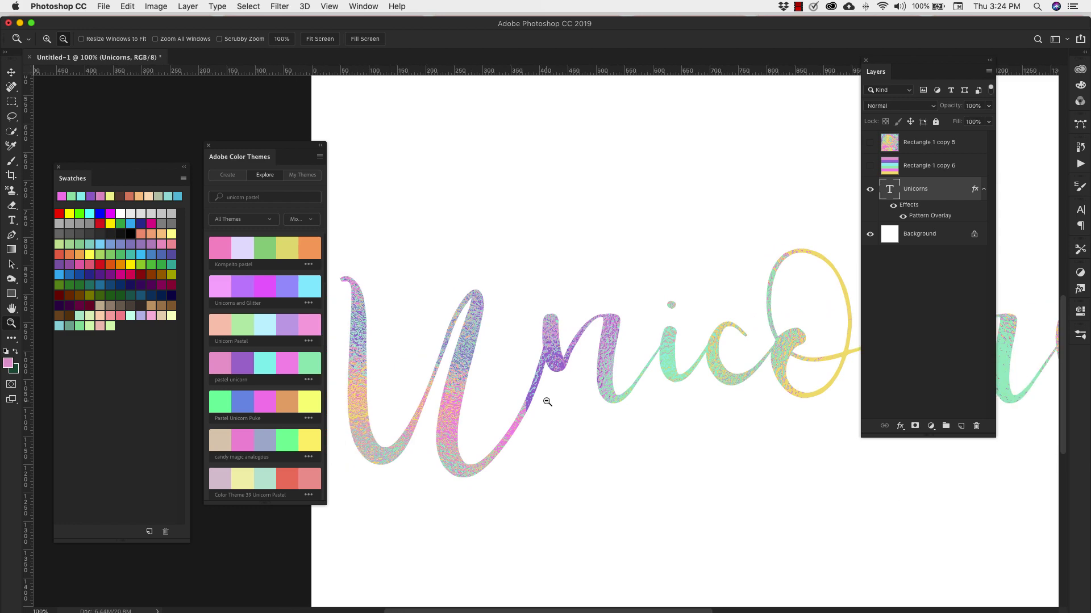
Create a new 1500 × 1500 px, 72 ppi RGB document with a white background
left_click(547, 401, "alt")
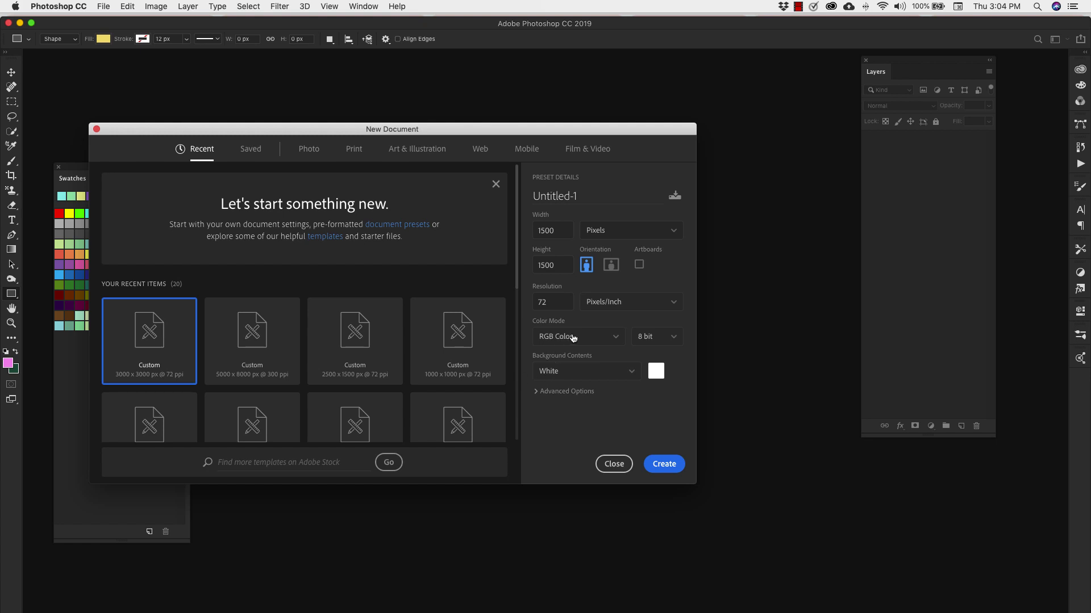
left_click(668, 465)
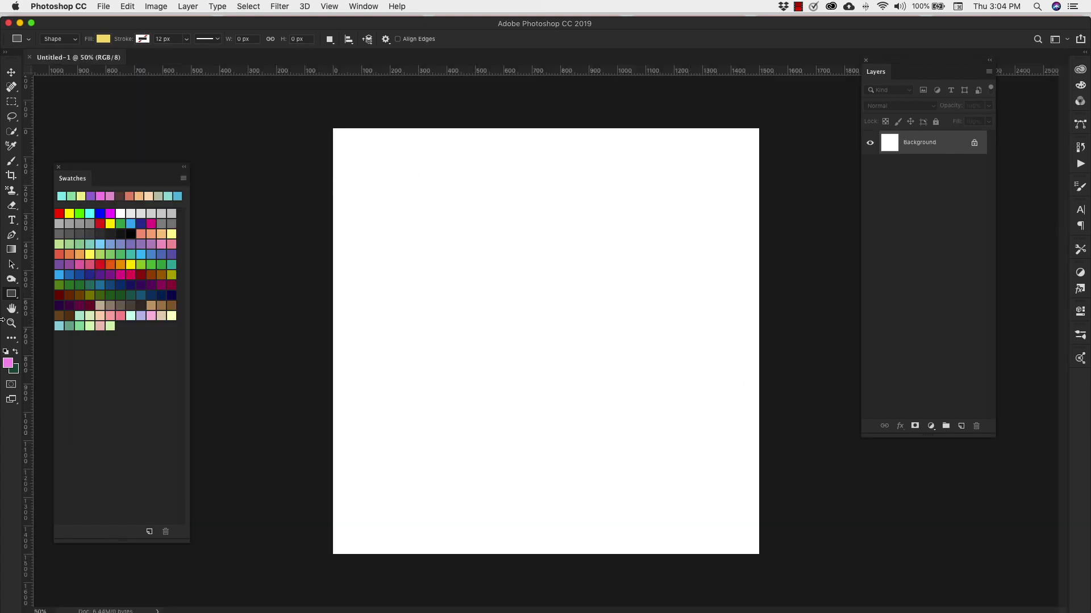
Draw a full-width yellow rectangle bar across the top of the canvas
left_click(12, 297)
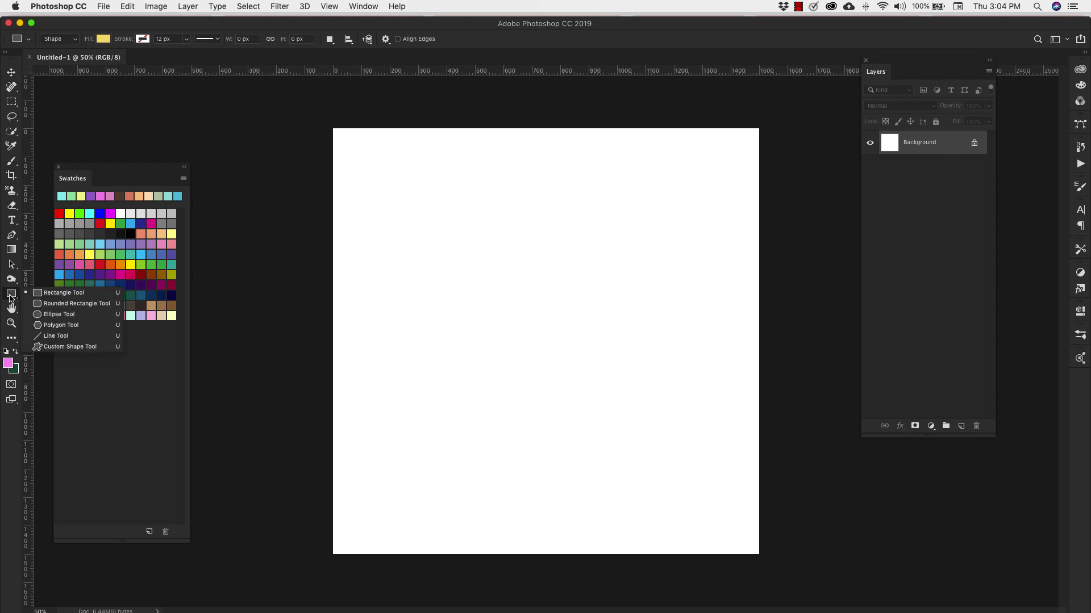
left_click(60, 294)
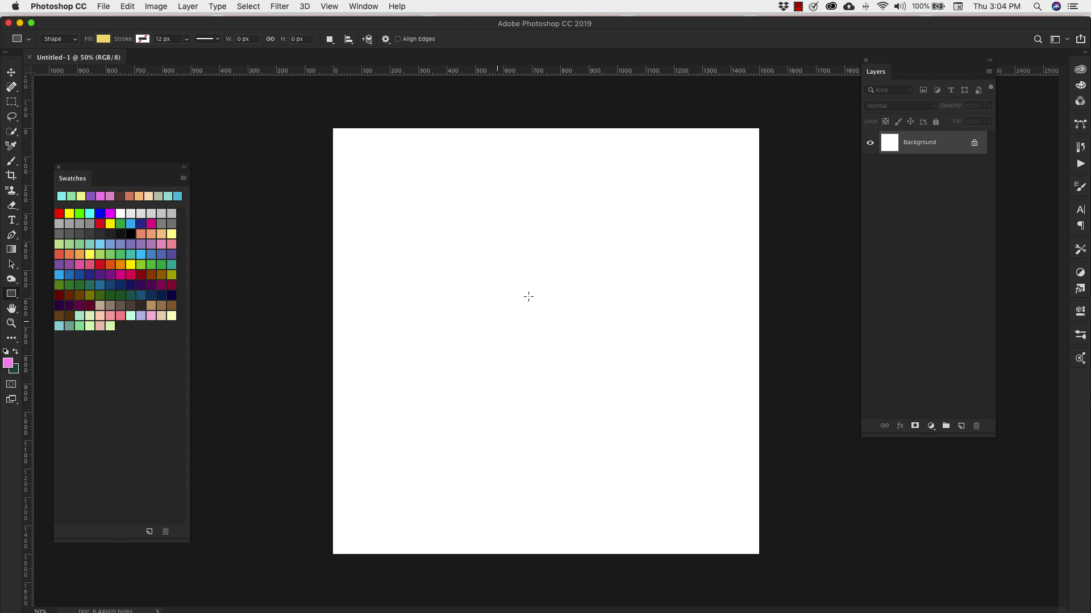
left_click_drag(332, 128, 759, 202)
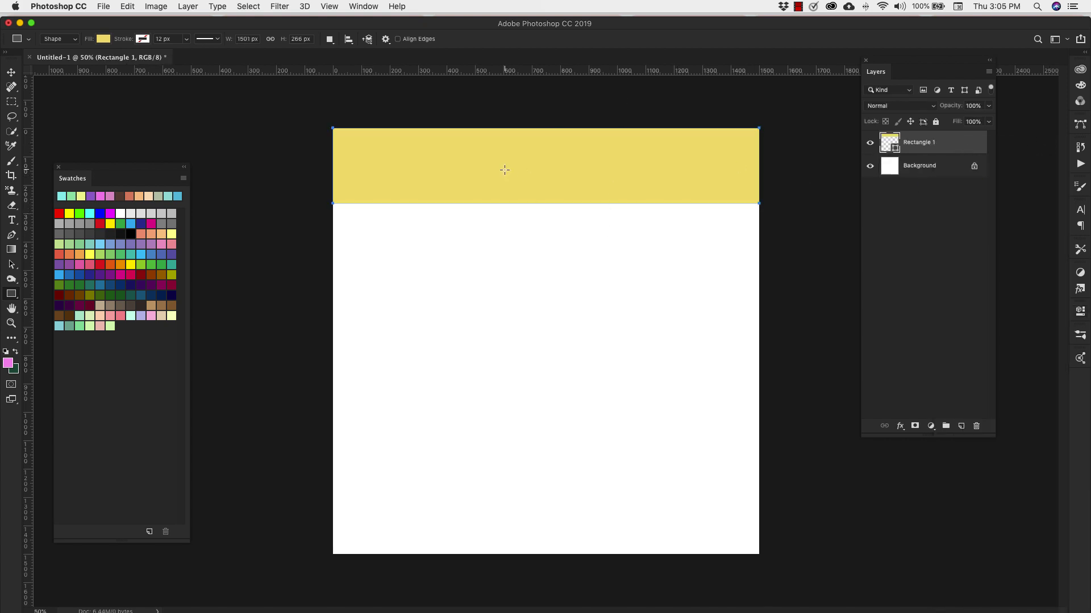
Alt-drag copies of the yellow bar downward, stacking six stripes to the canvas bottom
key("v")
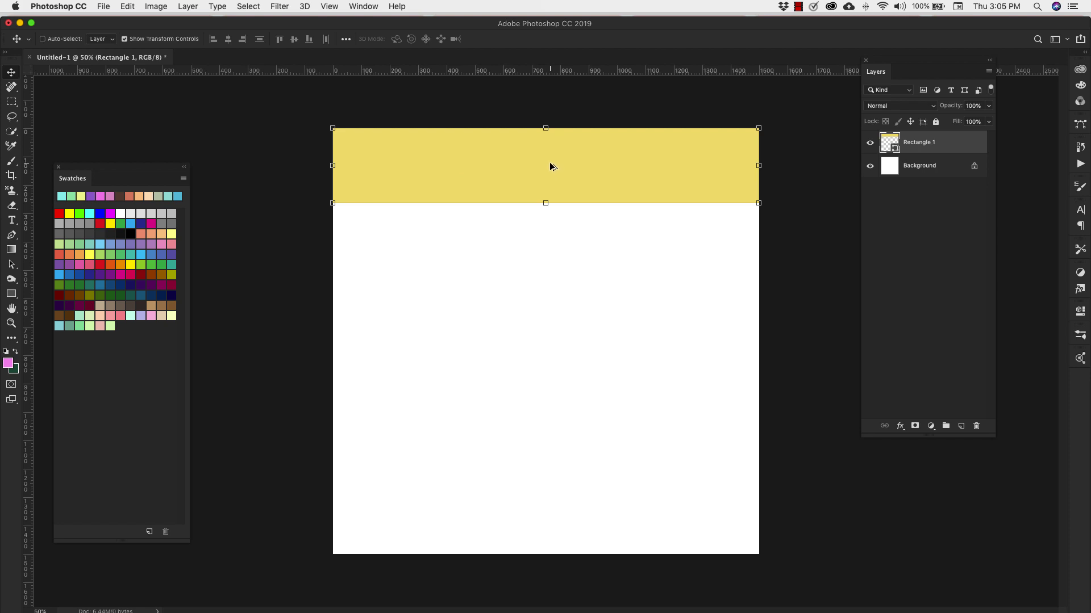
left_click_drag(577, 166, 598, 381)
left_click_drag(597, 381, 603, 450)
left_click_drag(606, 448, 608, 520)
key("super+j")
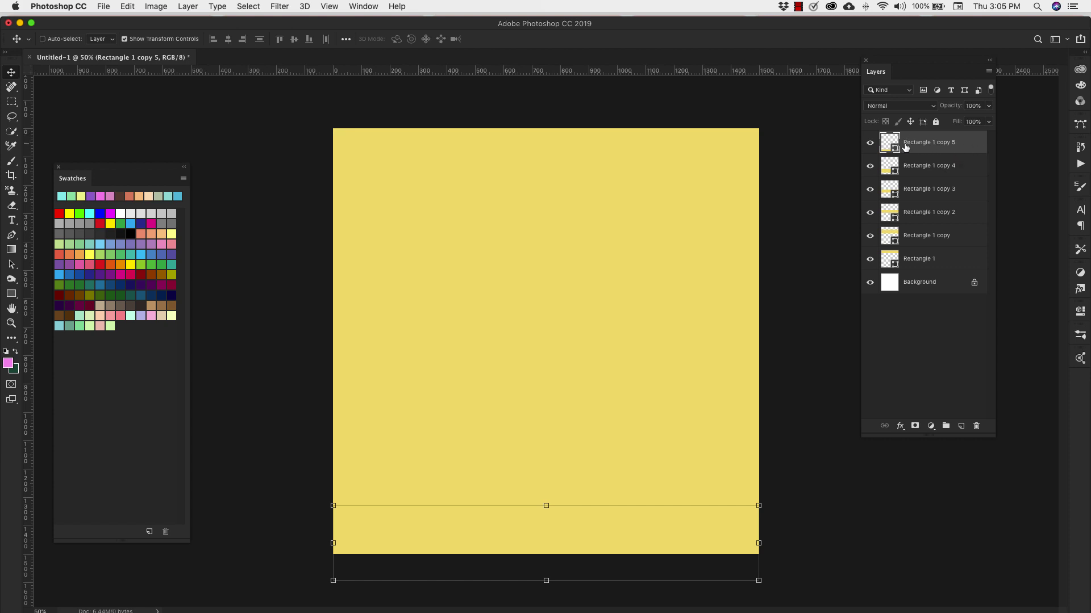
Resize all six stripe layers to end at the canvas bottom, then bring back the Swatches panel
left_click(957, 262, "shift")
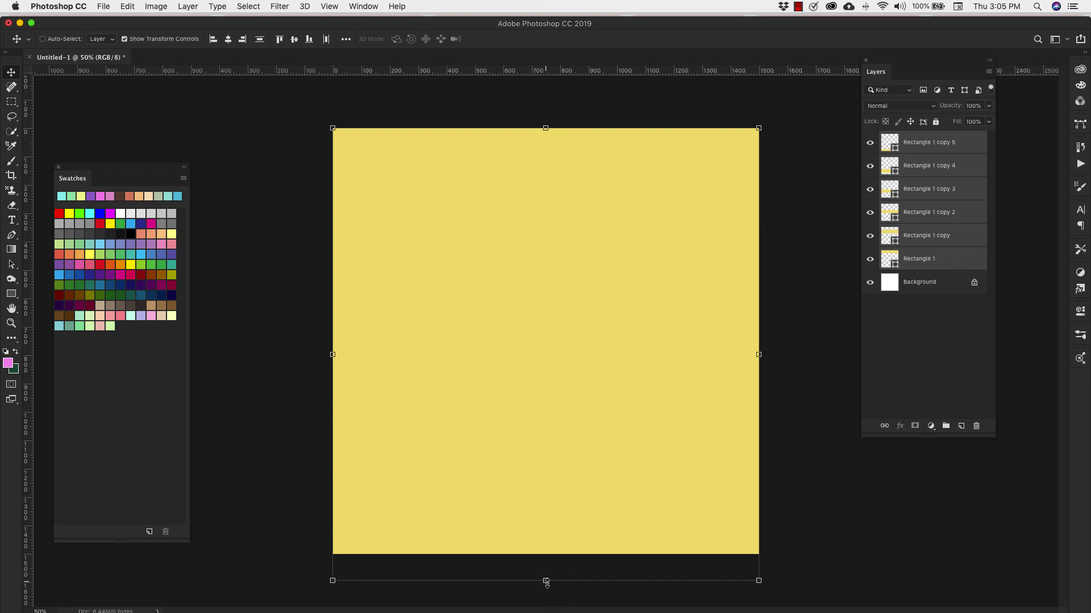
left_click_drag(546, 582, 548, 562)
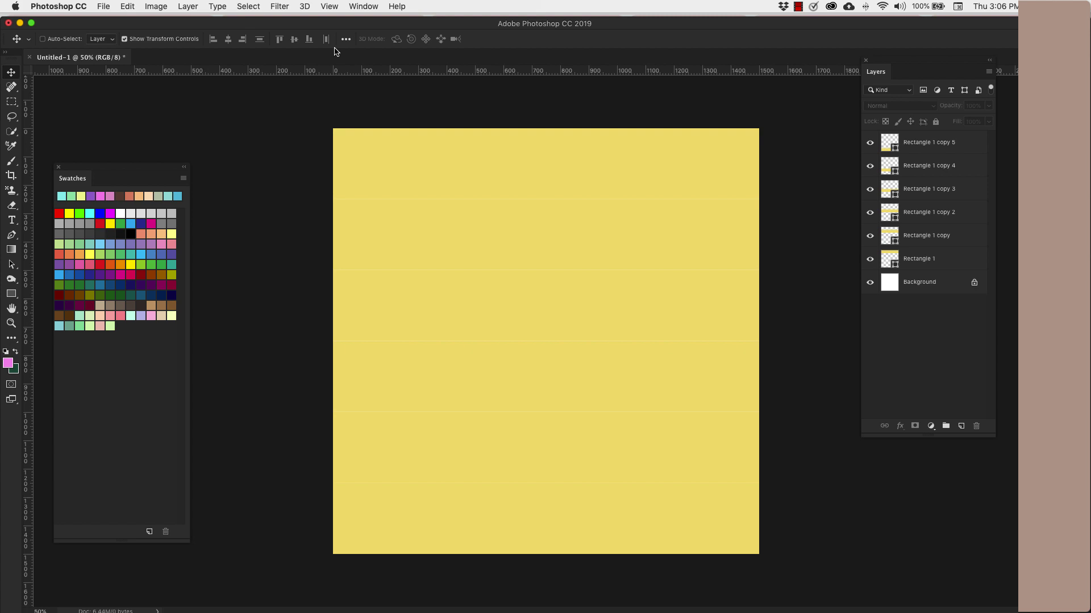
left_click(362, 6)
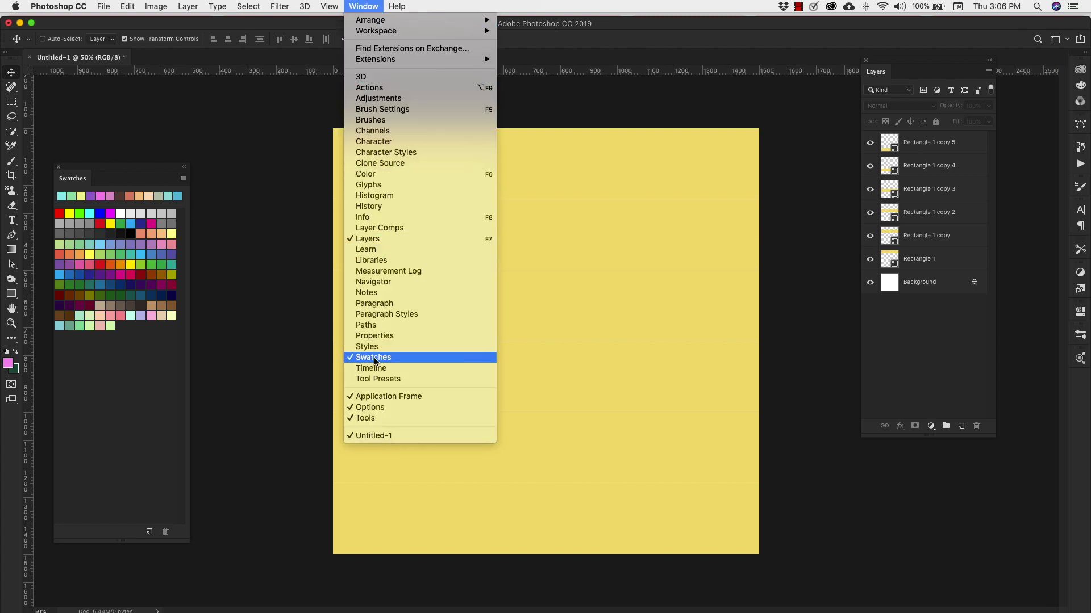
left_click(244, 276)
left_click(182, 166)
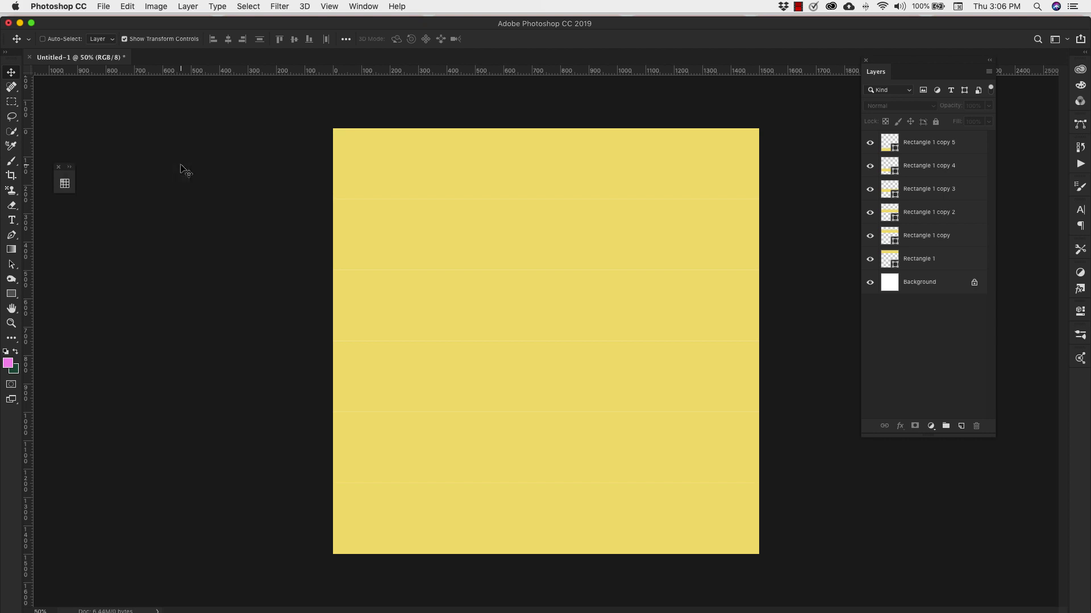
left_click(70, 169)
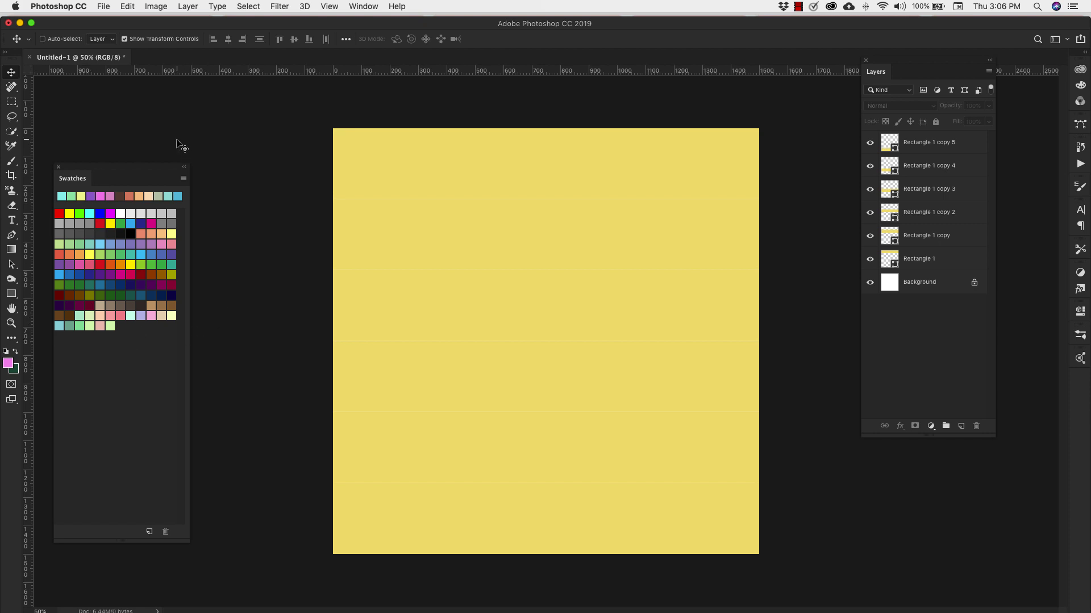
Open the Adobe Color Themes extension and move its panel beside the canvas
left_click(365, 7)
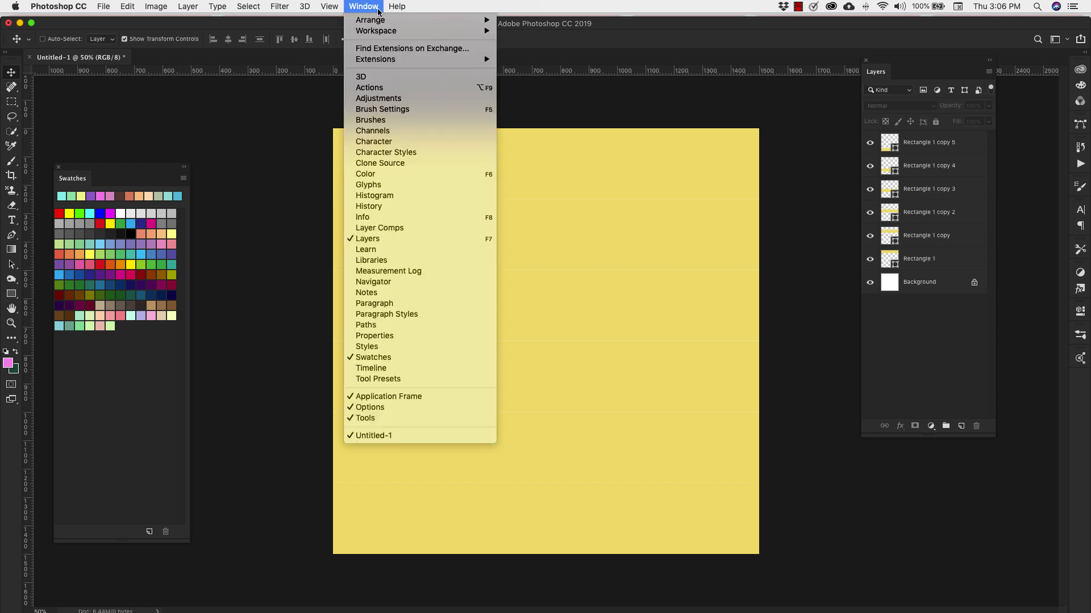
mouse_move(368, 61)
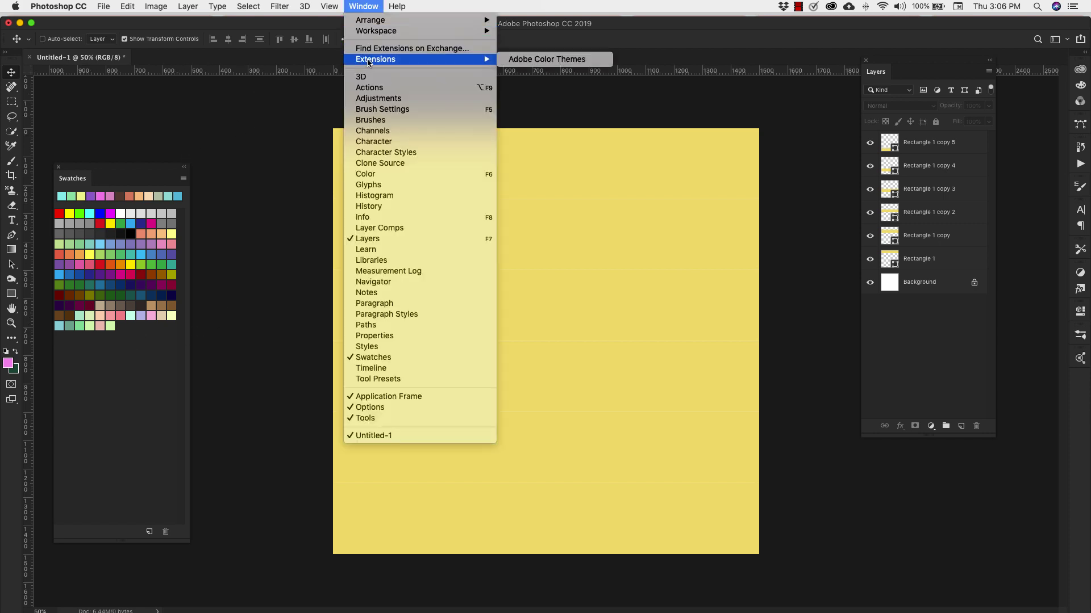
left_click(537, 64)
left_click_drag(1029, 264, 289, 157)
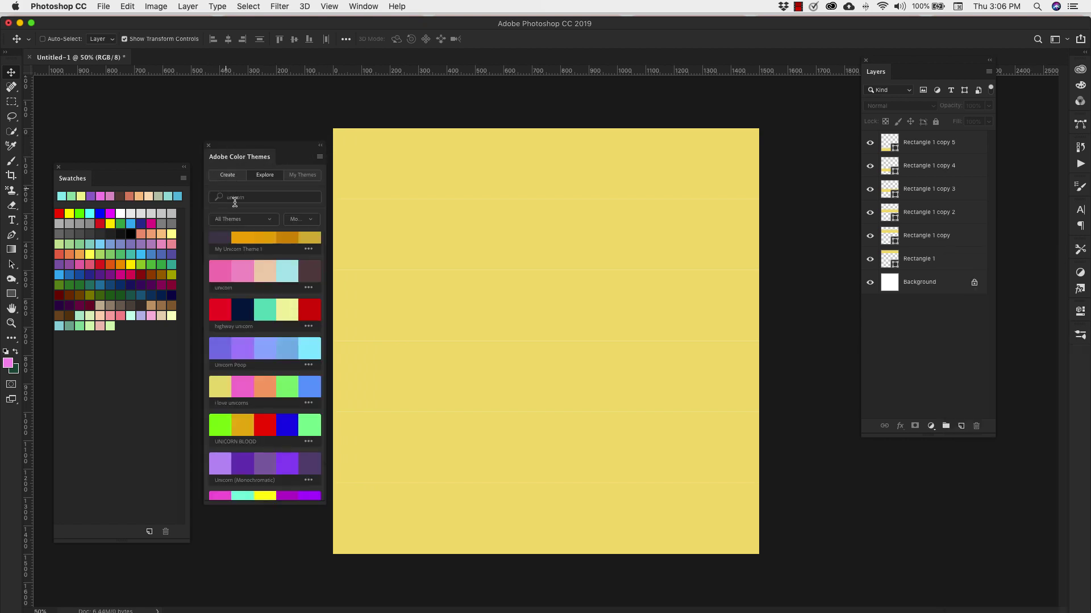
Soften a new Analogous theme toward pastel pinks, then switch to the Explore tab
left_click(227, 176)
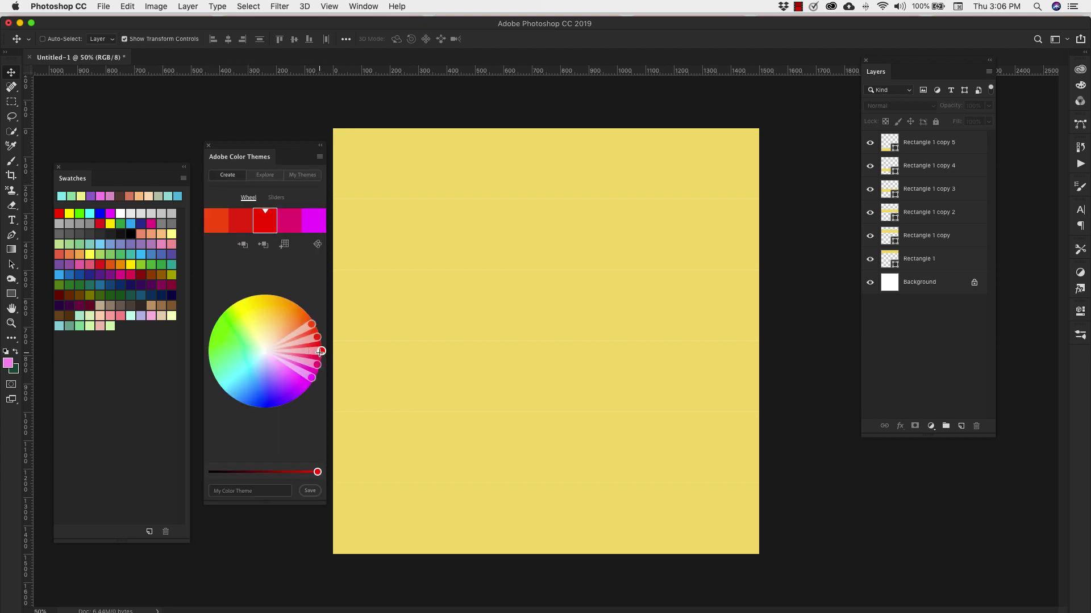
left_click_drag(321, 351, 284, 364)
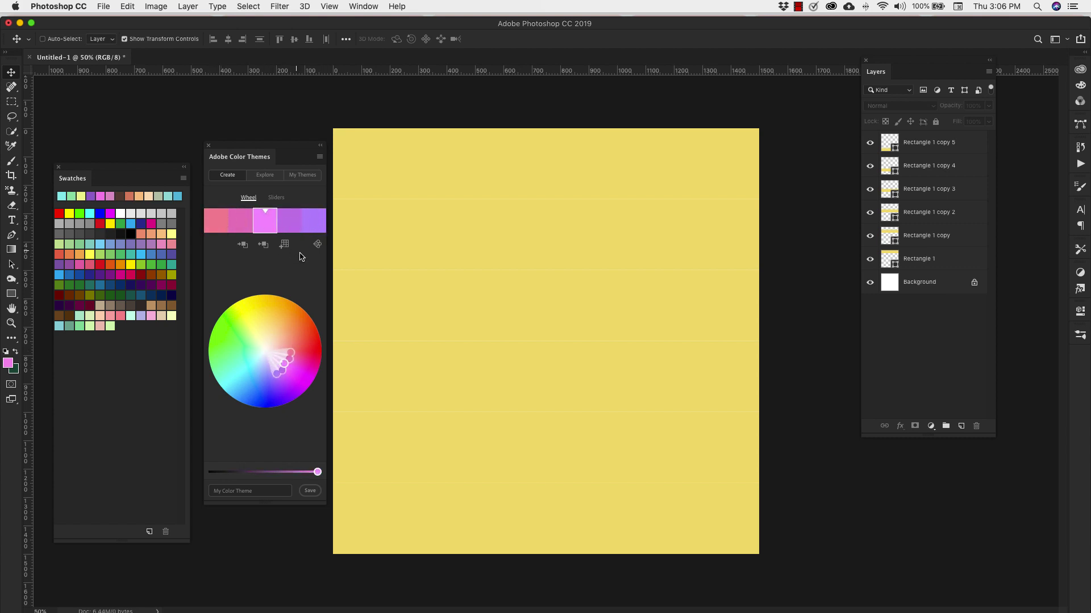
left_click(318, 245)
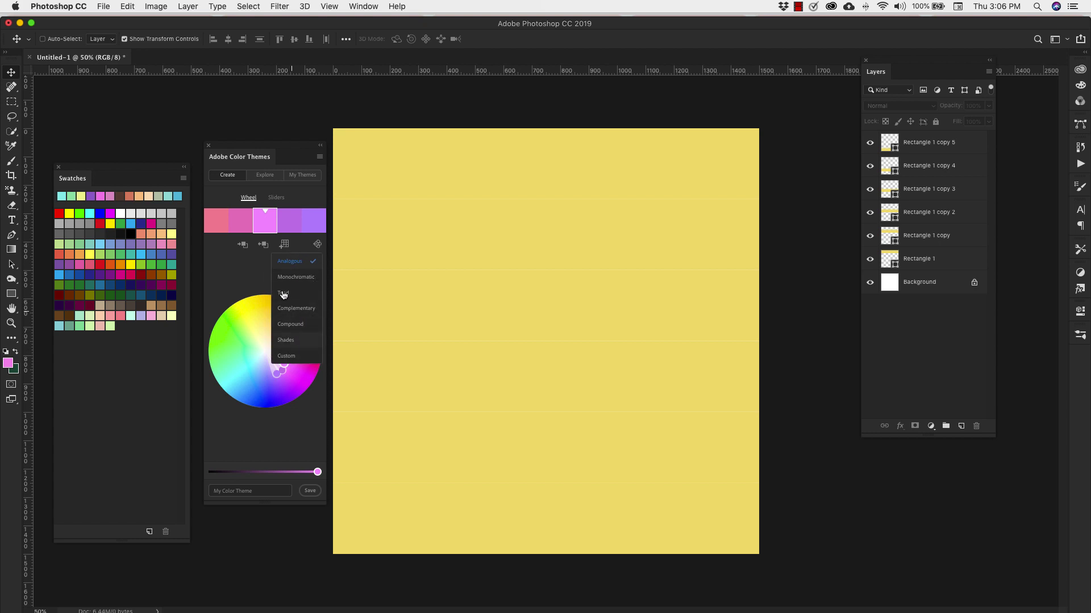
left_click(248, 283)
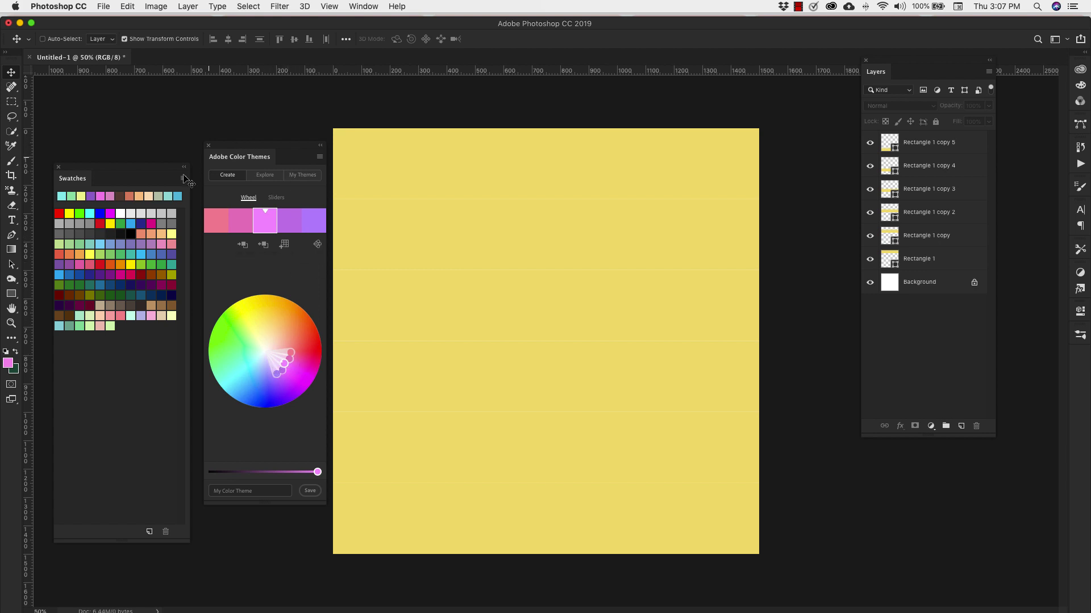
left_click(268, 179)
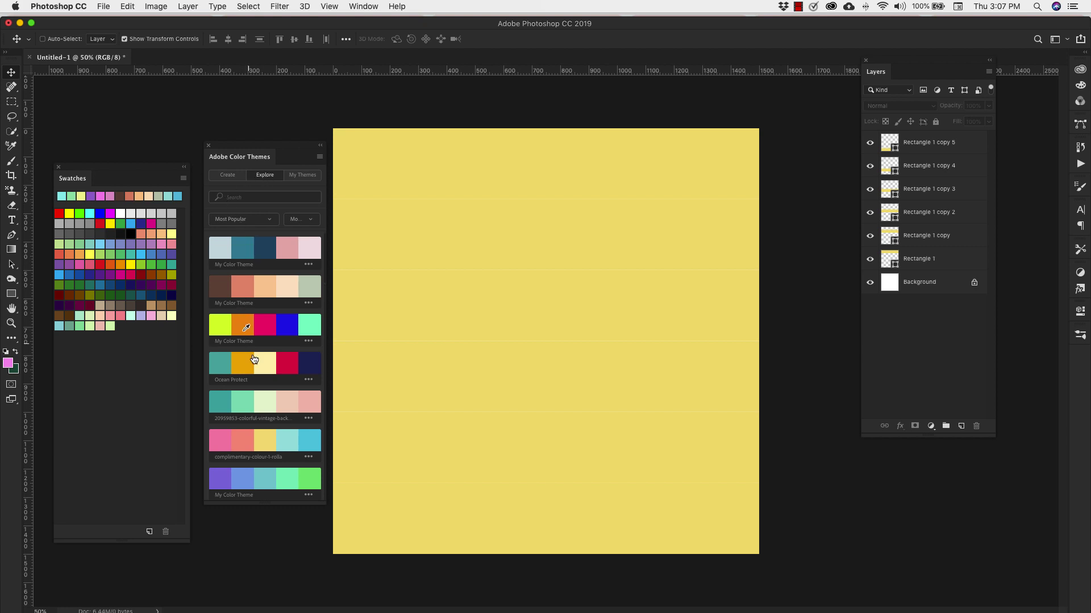
Search the published colour themes for 'pastel'
scroll(271, 352, "down", 5)
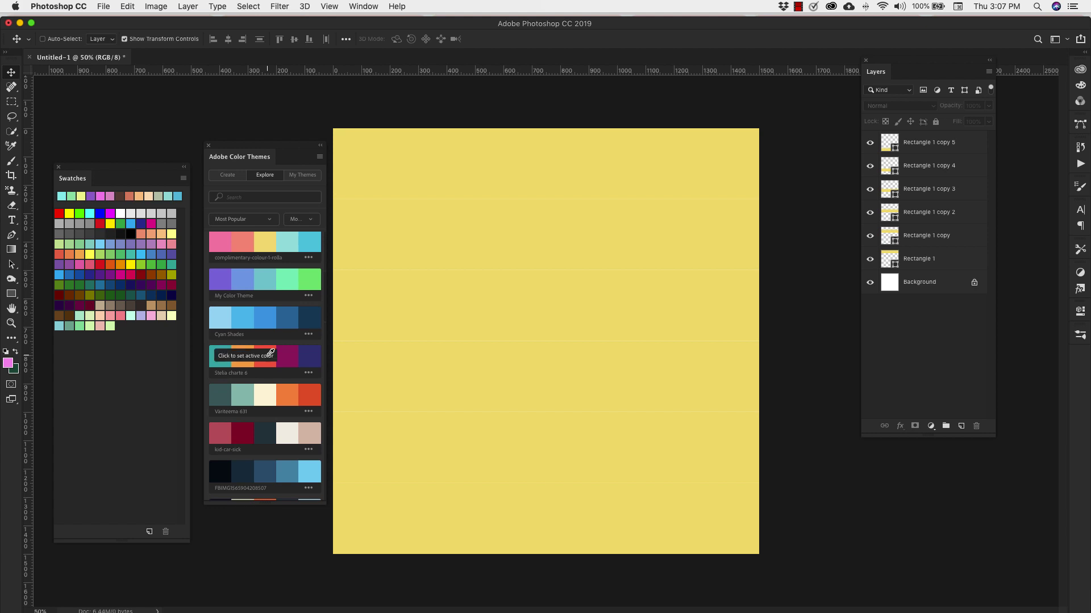
scroll(270, 353, "down", 10)
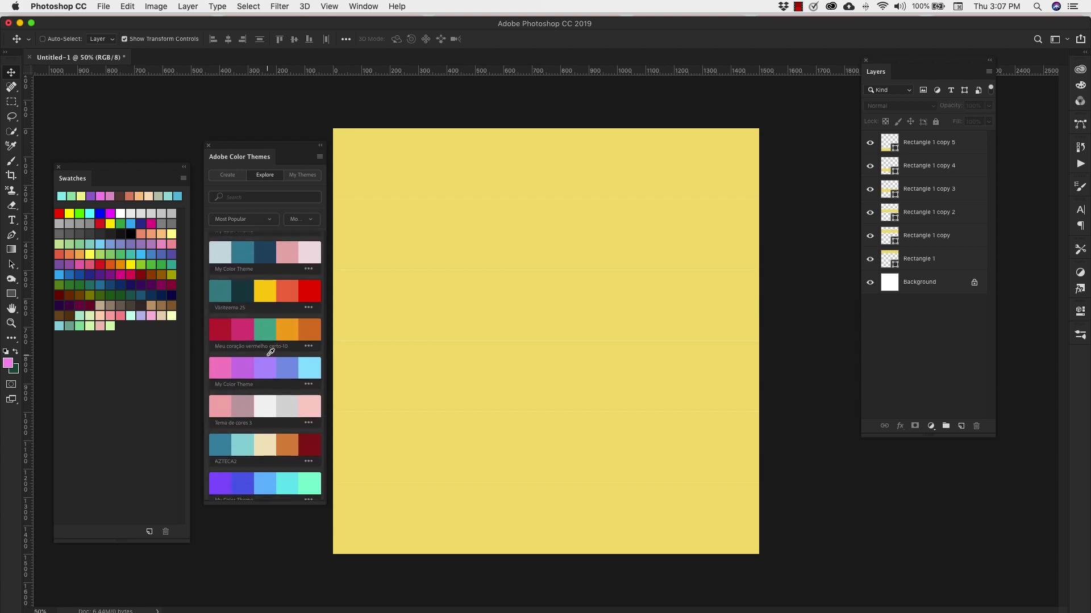
scroll(270, 352, "down", 8)
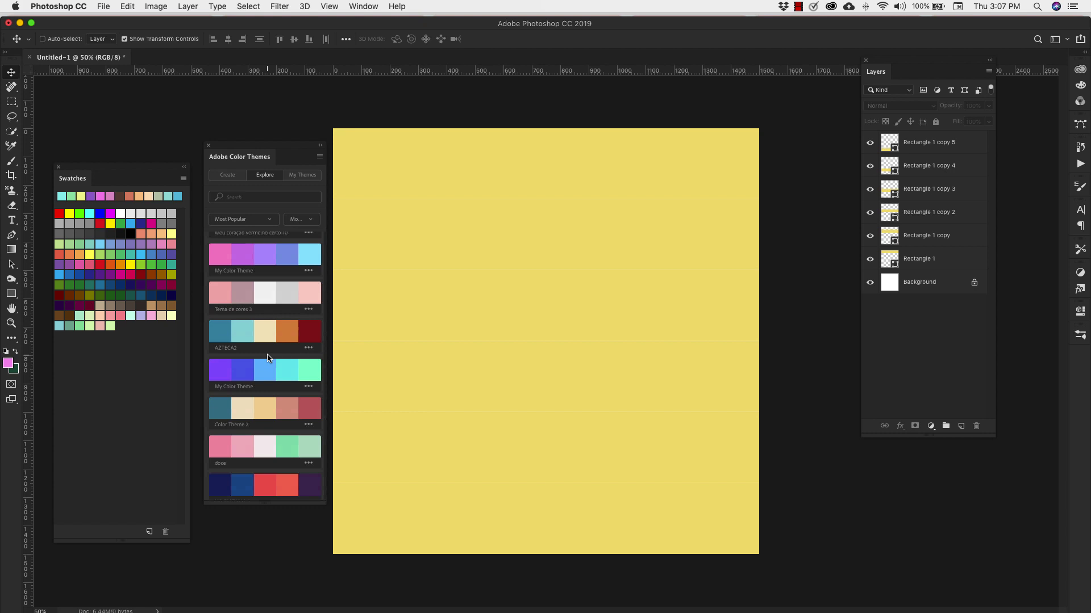
scroll(268, 358, "down", 5)
left_click(296, 198)
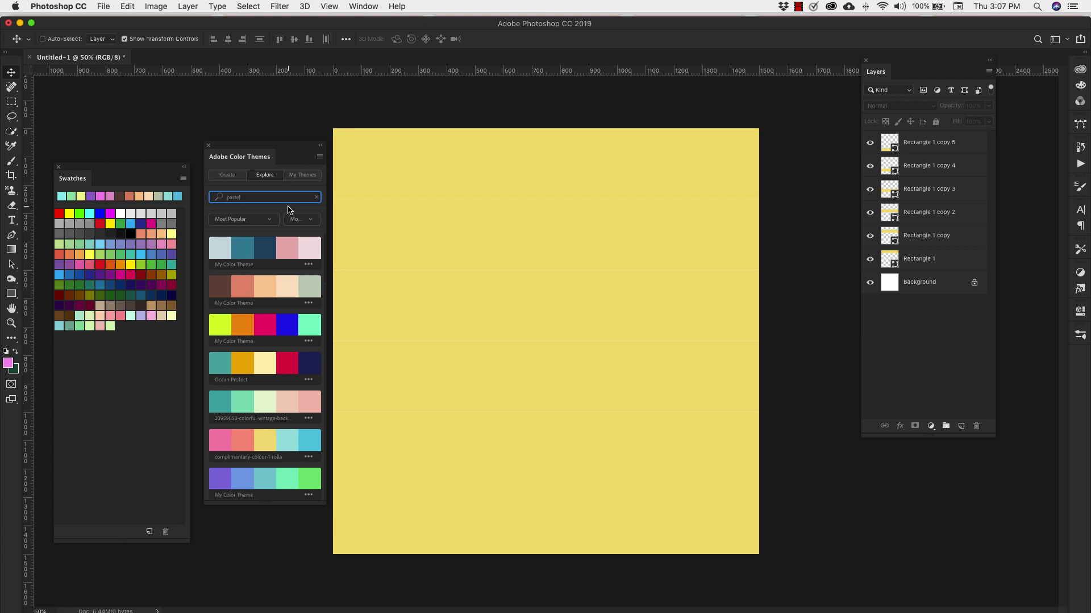
type("pastel")
key("Return")
Refine the search to 'unicorn pastel' and open the pastel unicorn theme's options
scroll(243, 324, "down", 3)
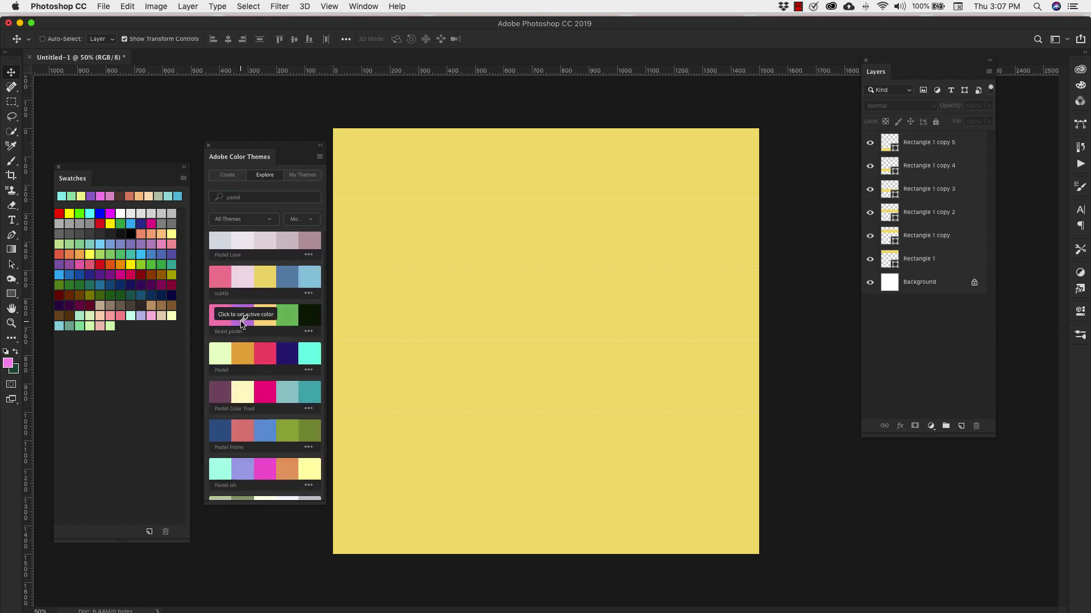
scroll(241, 324, "down", 10)
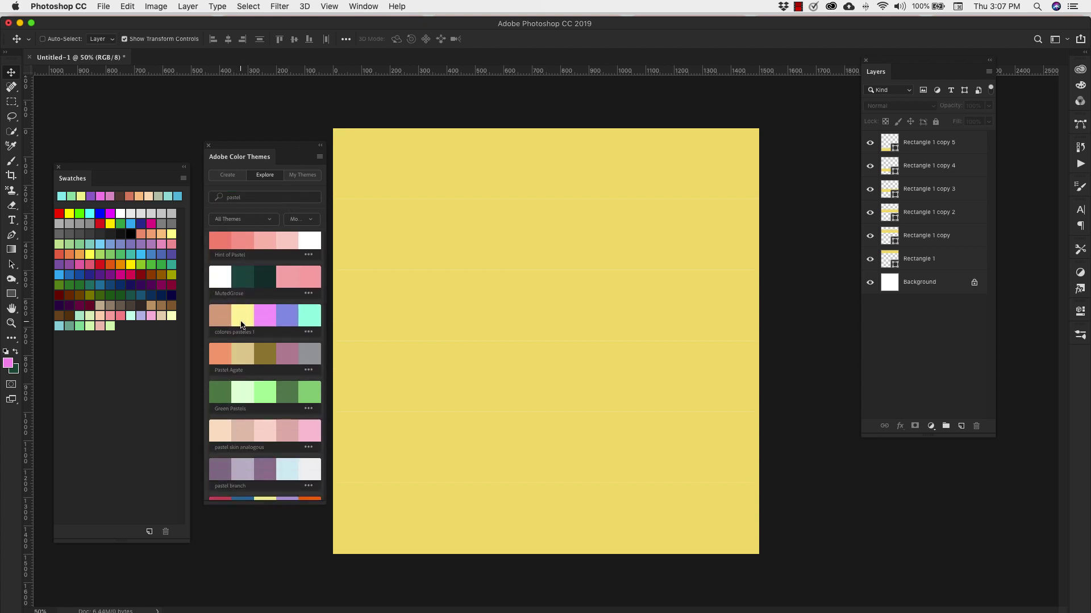
scroll(240, 324, "down", 10)
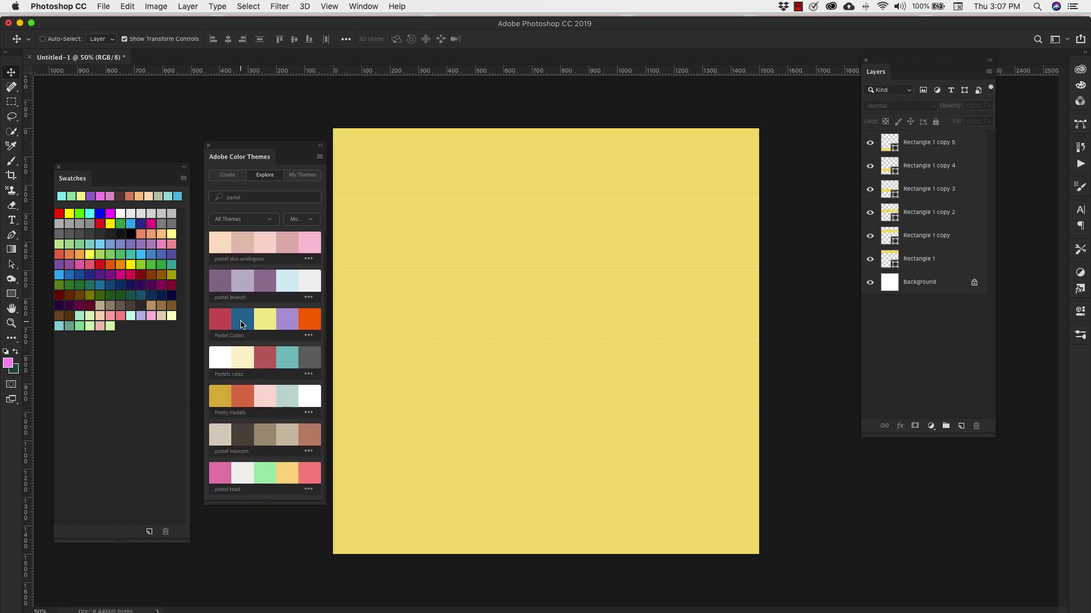
key("i")
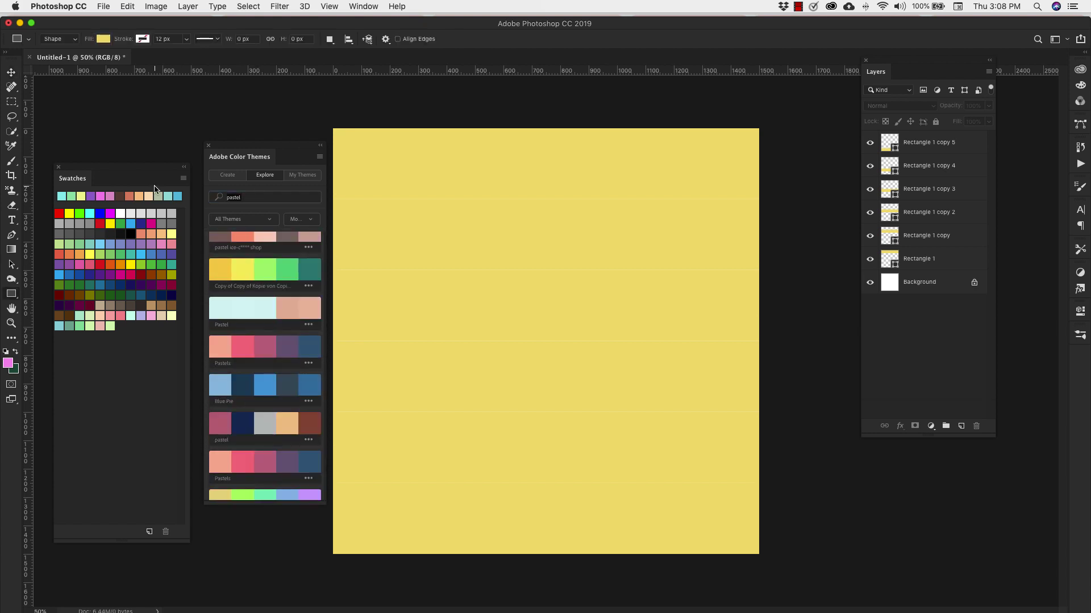
left_click(226, 197)
type("unicorn pa")
key("Return")
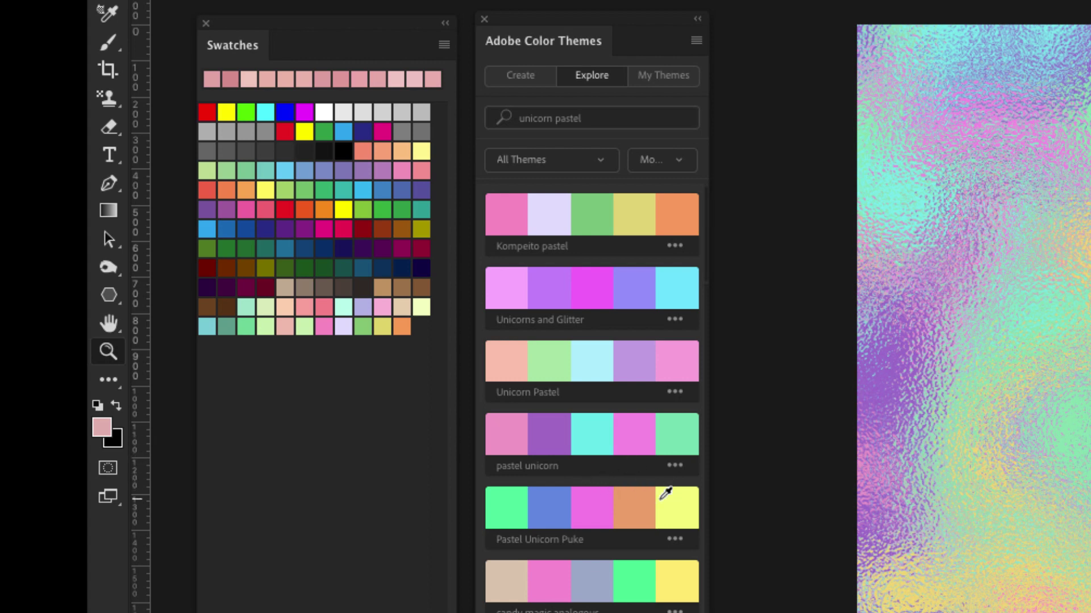
left_click(675, 466)
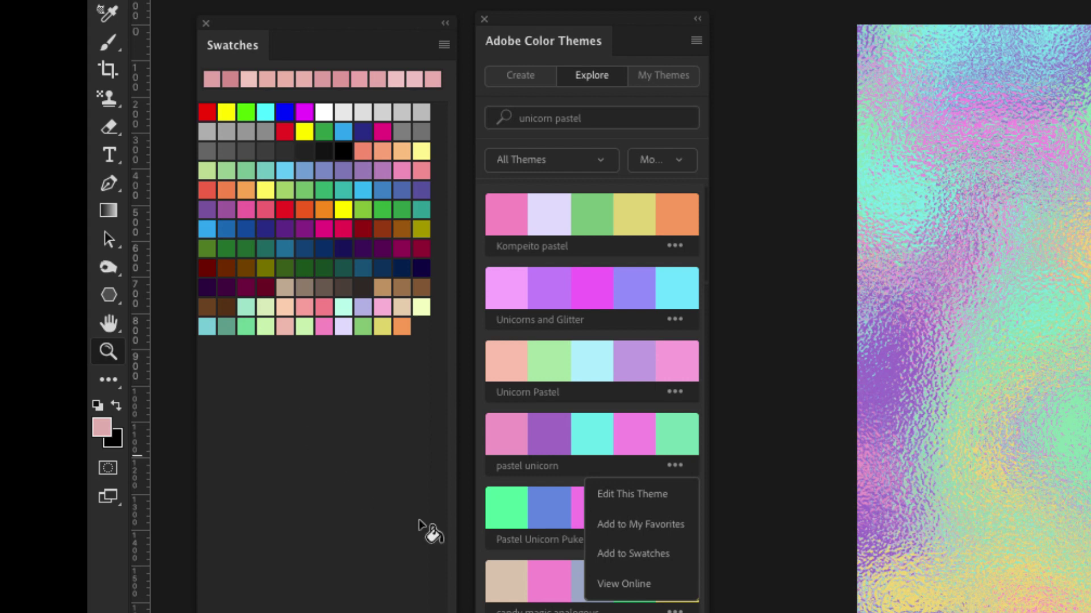
Add the pastel unicorn colours to Swatches and select the new swatch row in Preset Manager
left_click(629, 555)
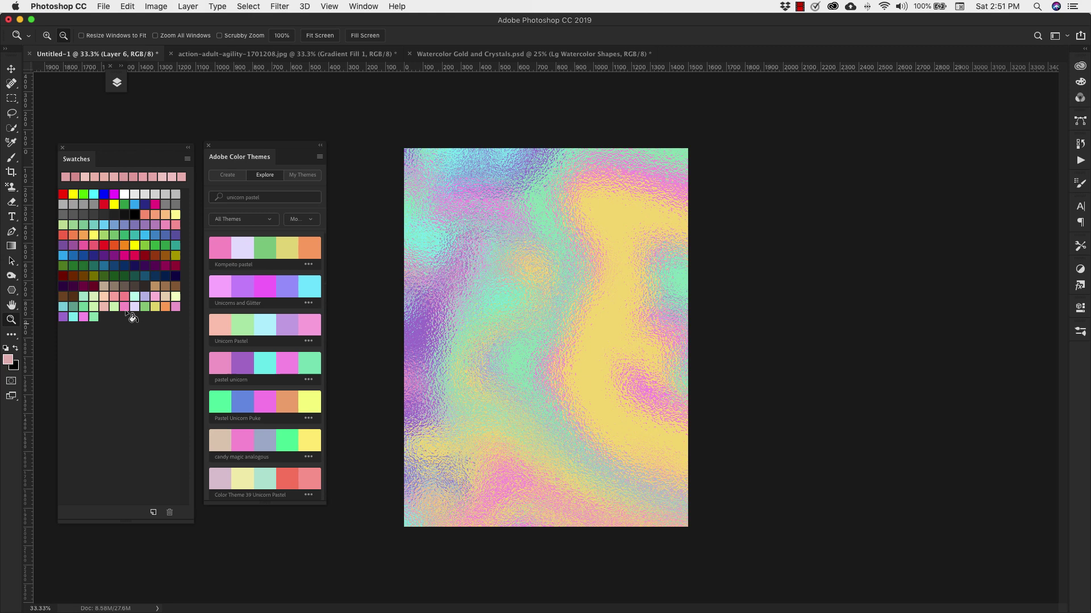
left_click(128, 7)
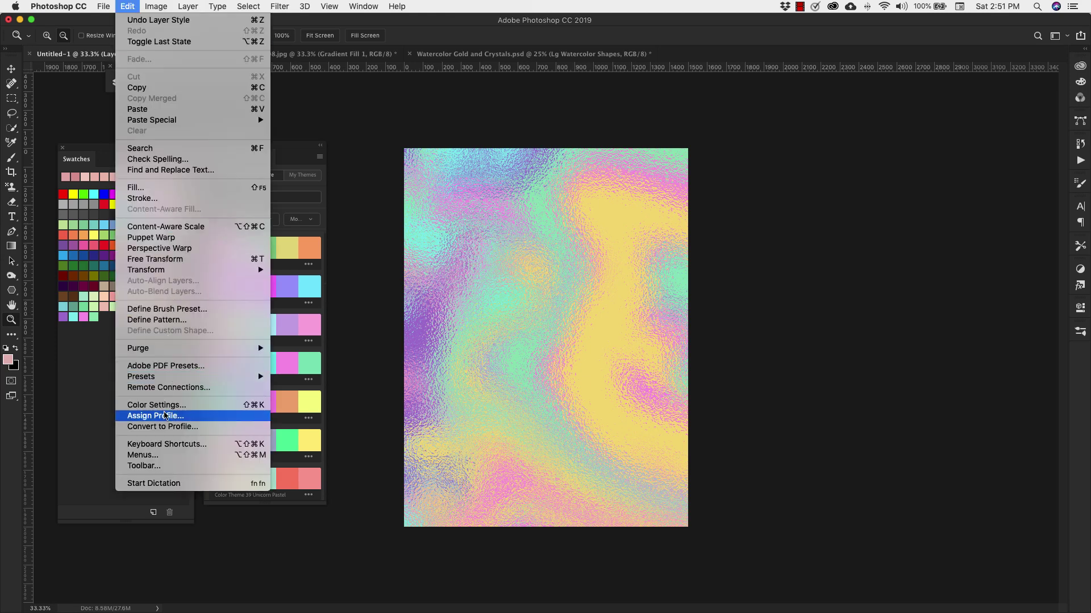
mouse_move(167, 380)
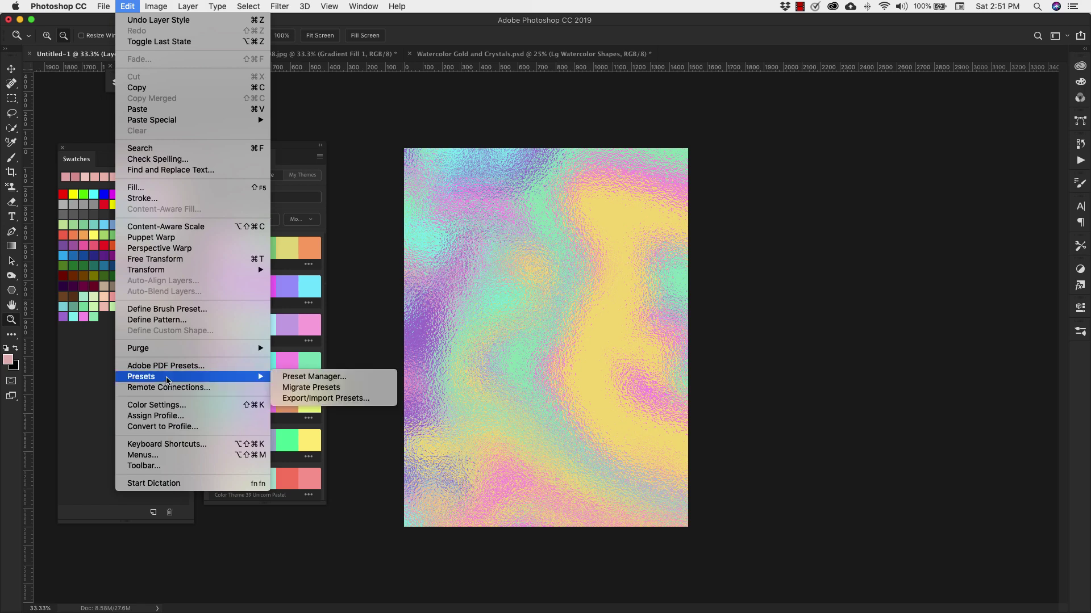
left_click(322, 377)
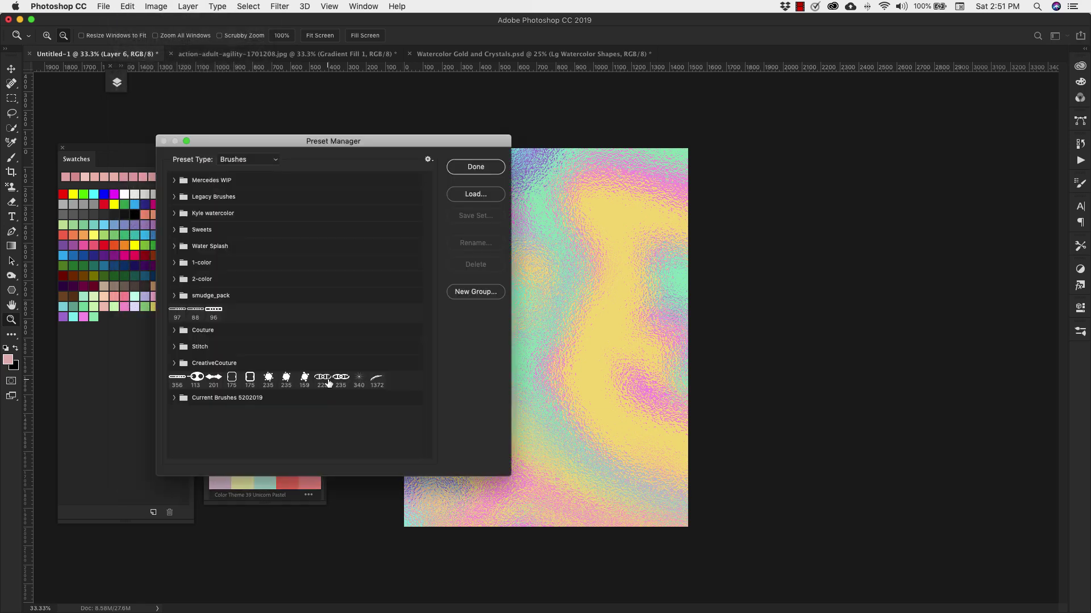
left_click(276, 160)
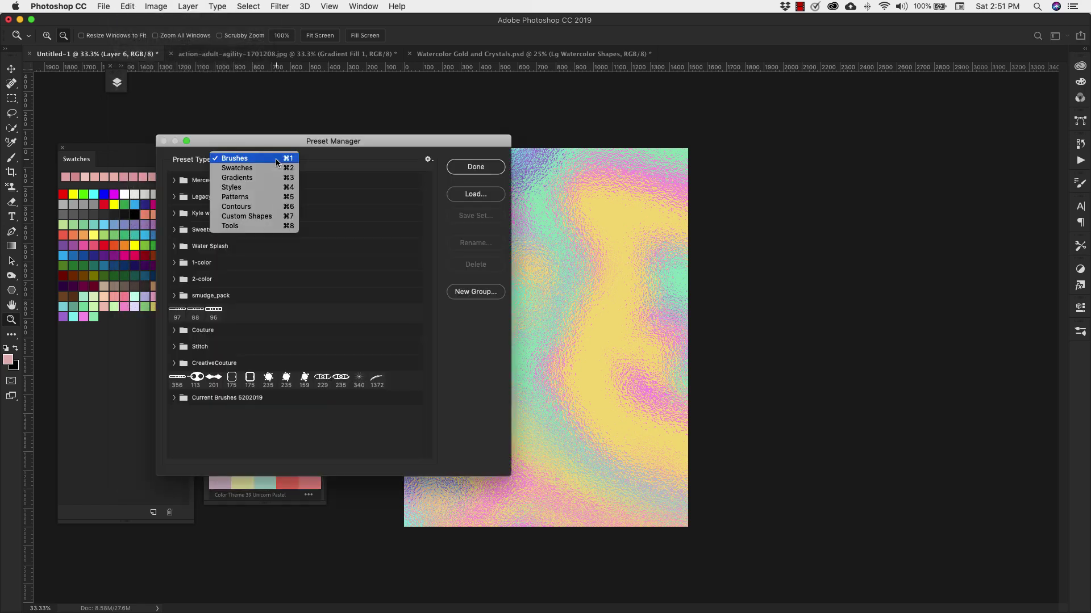
left_click(242, 168)
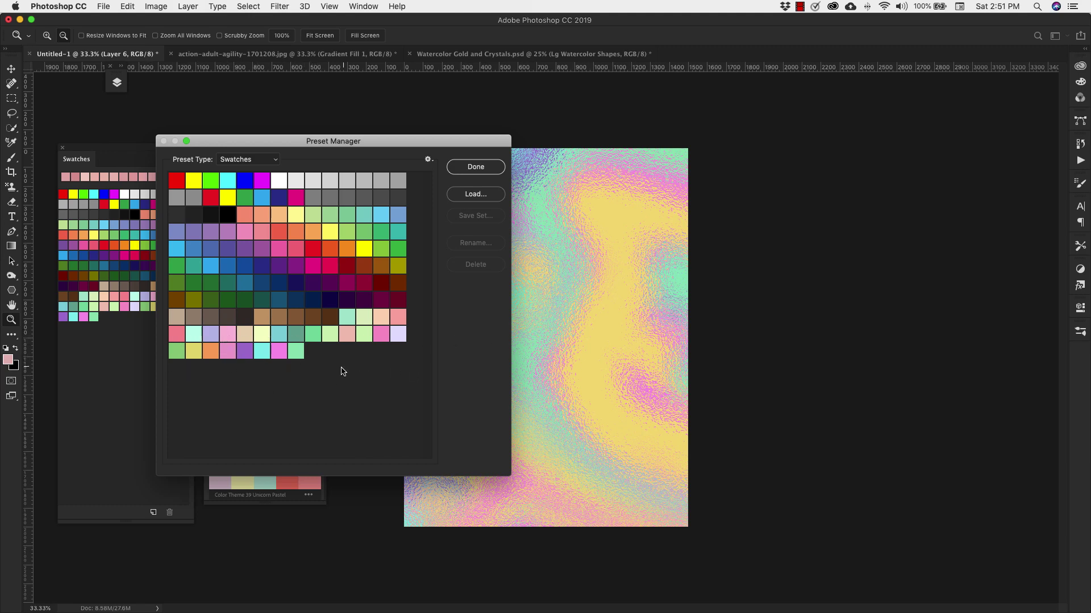
left_click(177, 353)
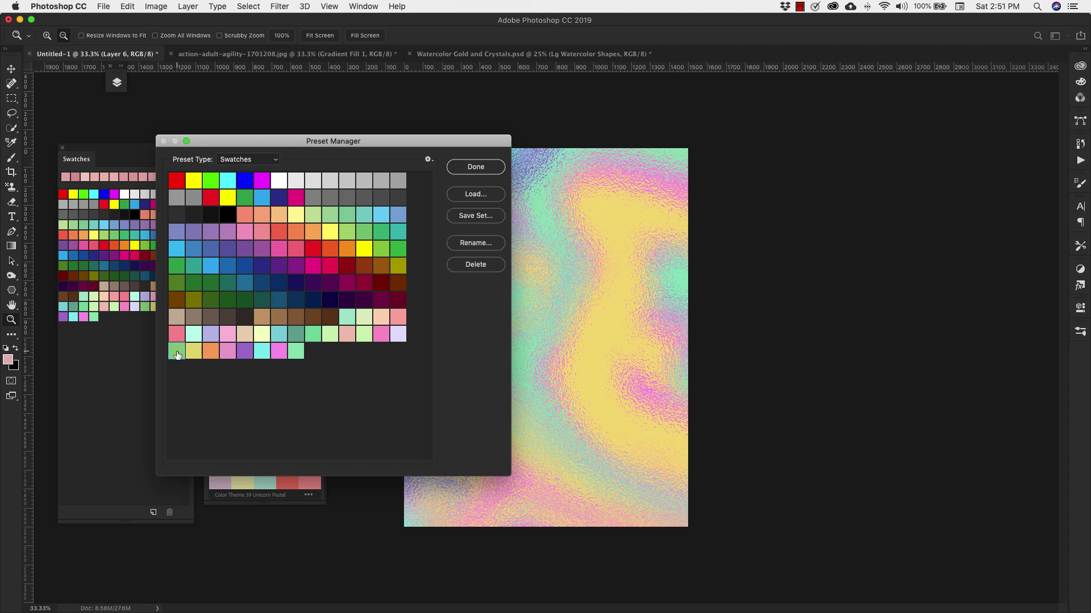
left_click(298, 354, "shift")
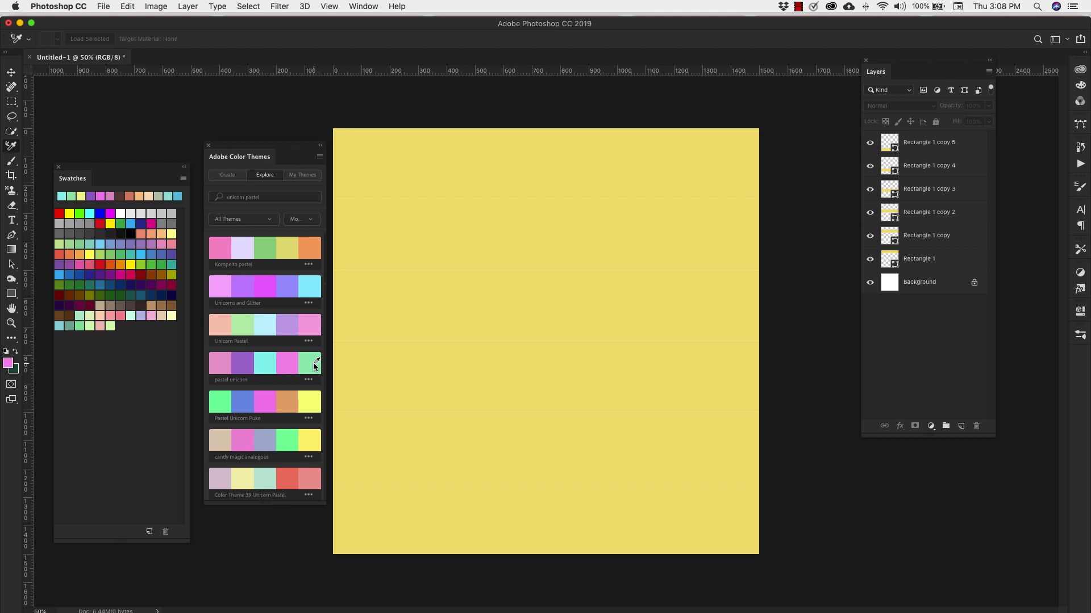
Set the theme's green, magenta, cyan, purple and finally pink as the foreground colour
left_click(314, 366)
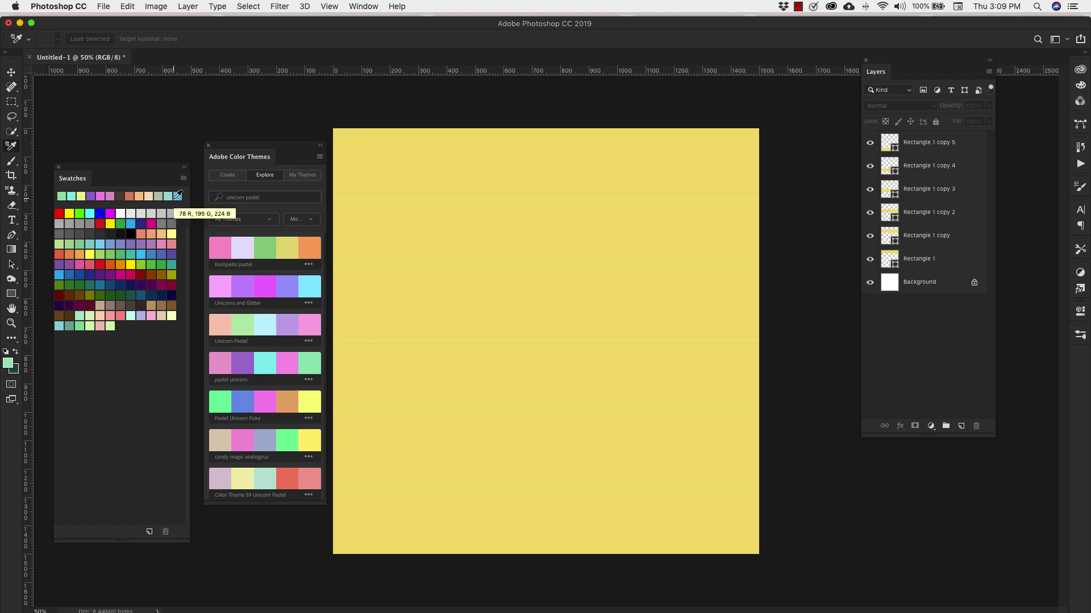
left_click(292, 364)
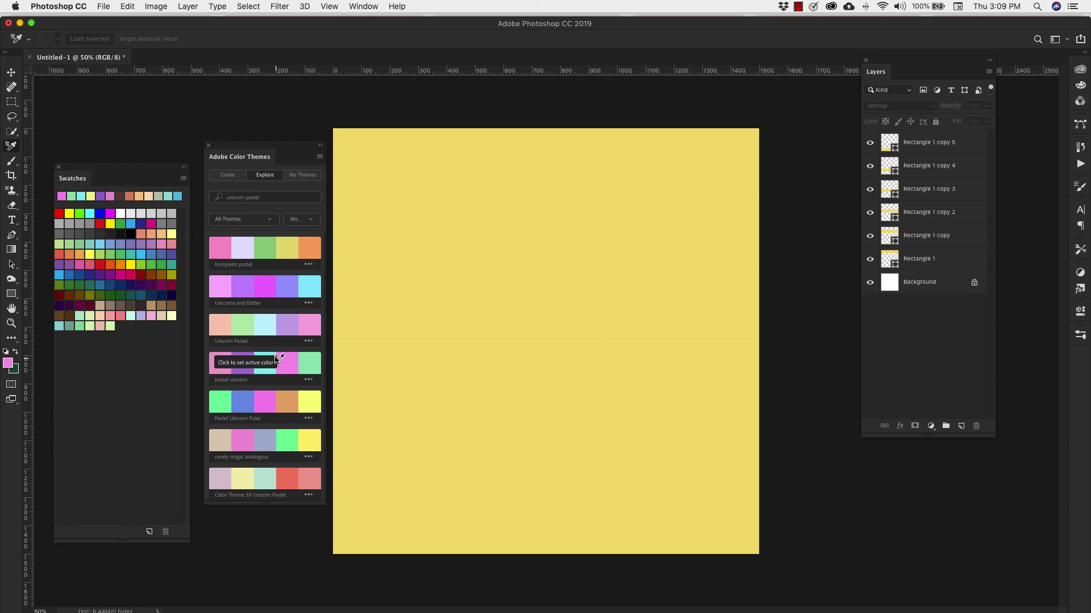
left_click(266, 370)
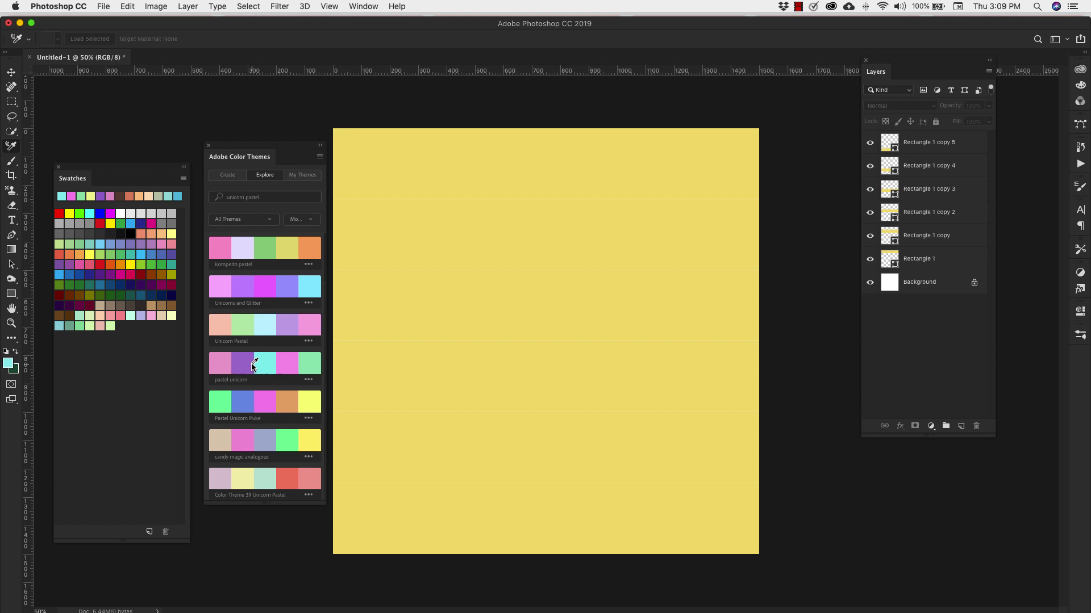
left_click(250, 365)
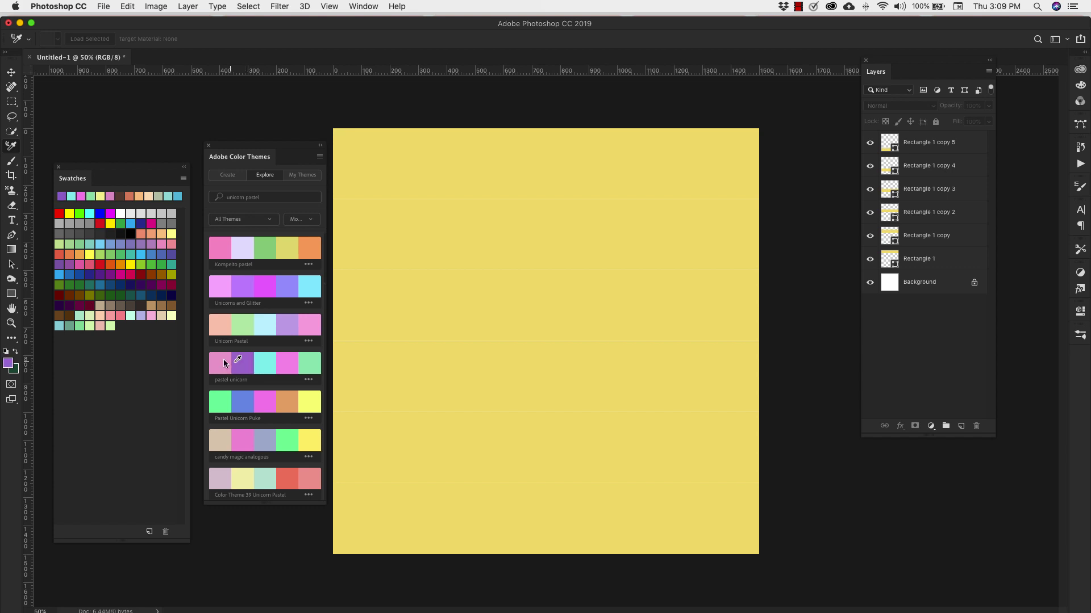
left_click(222, 361)
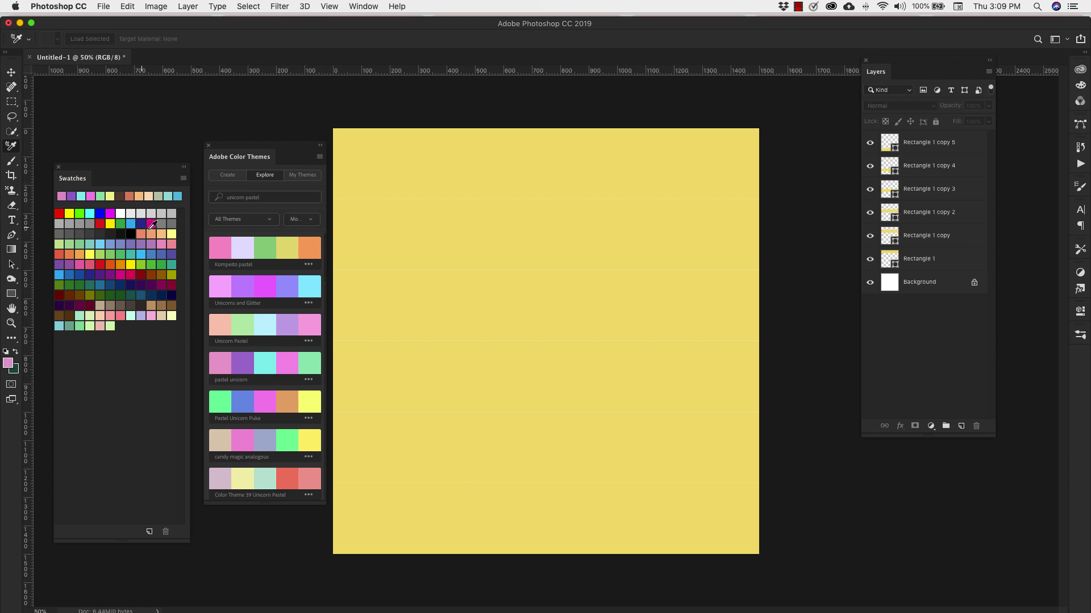
Fill the top stripe, Rectangle 1, with the recent pink
left_click(930, 259)
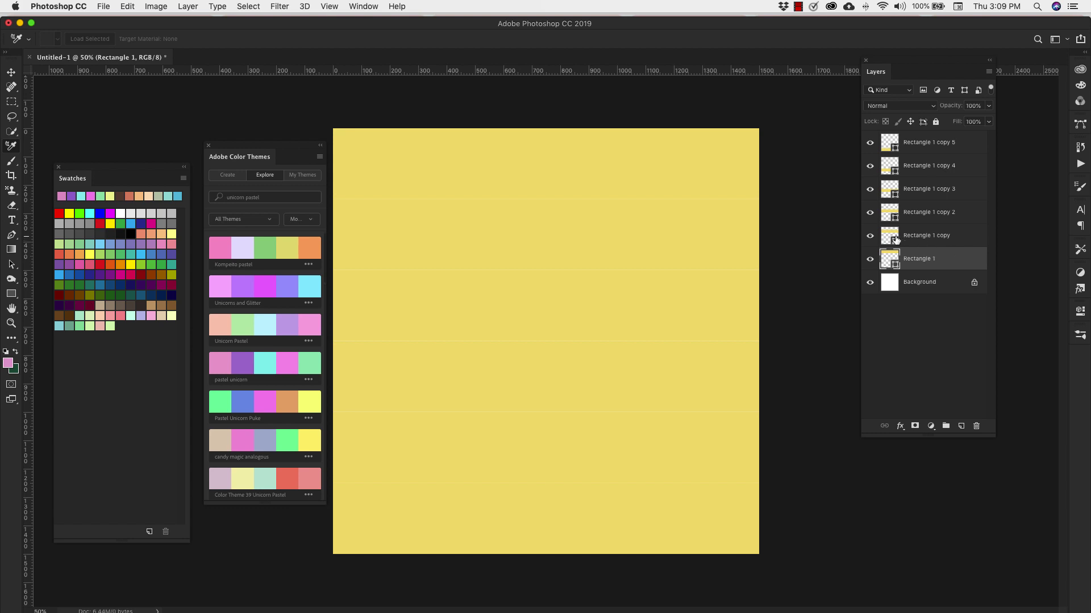
key("u")
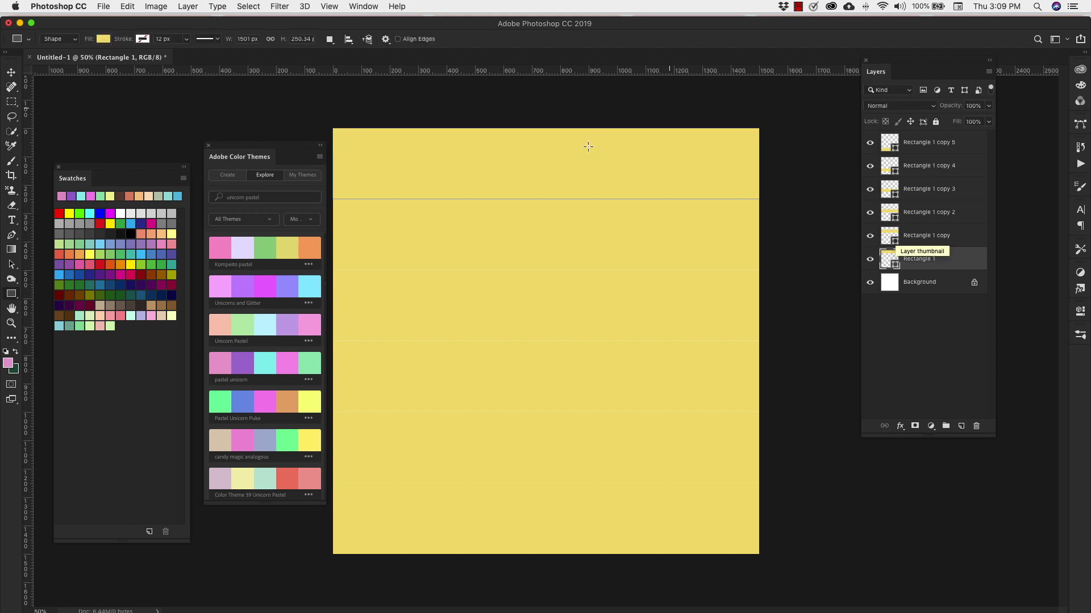
left_click(103, 39)
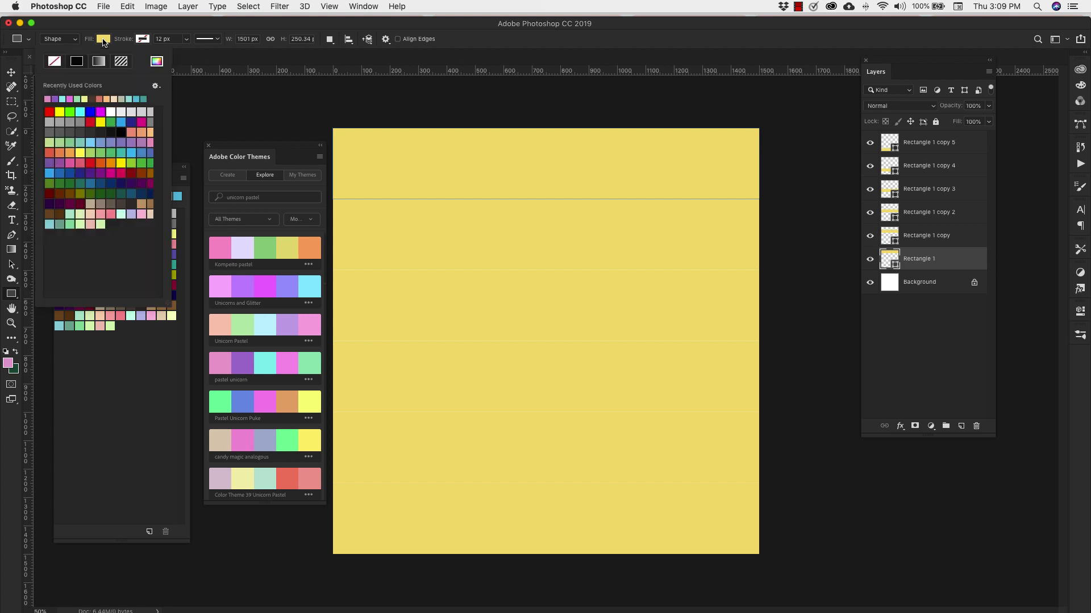
left_click(49, 98)
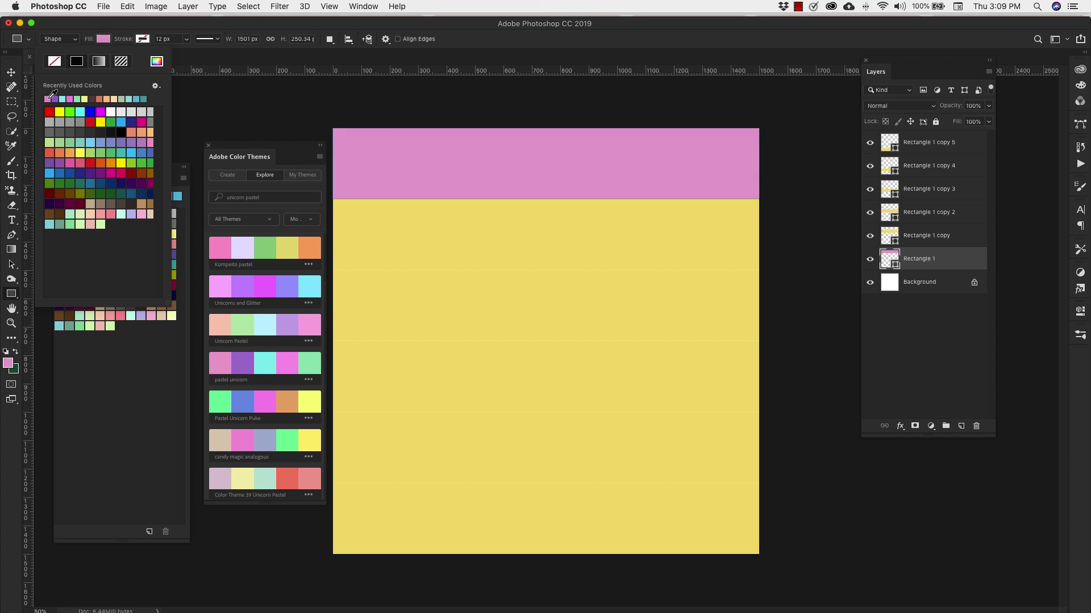
left_click(909, 238)
Make the second stripe purple and the third stripe cyan
left_click(911, 238)
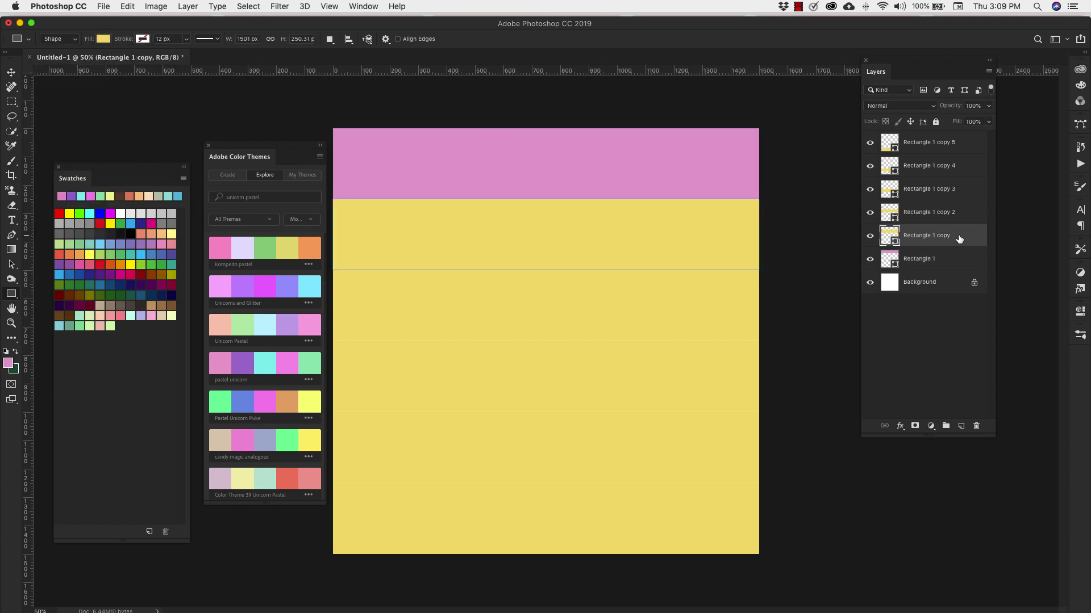
left_click(103, 40)
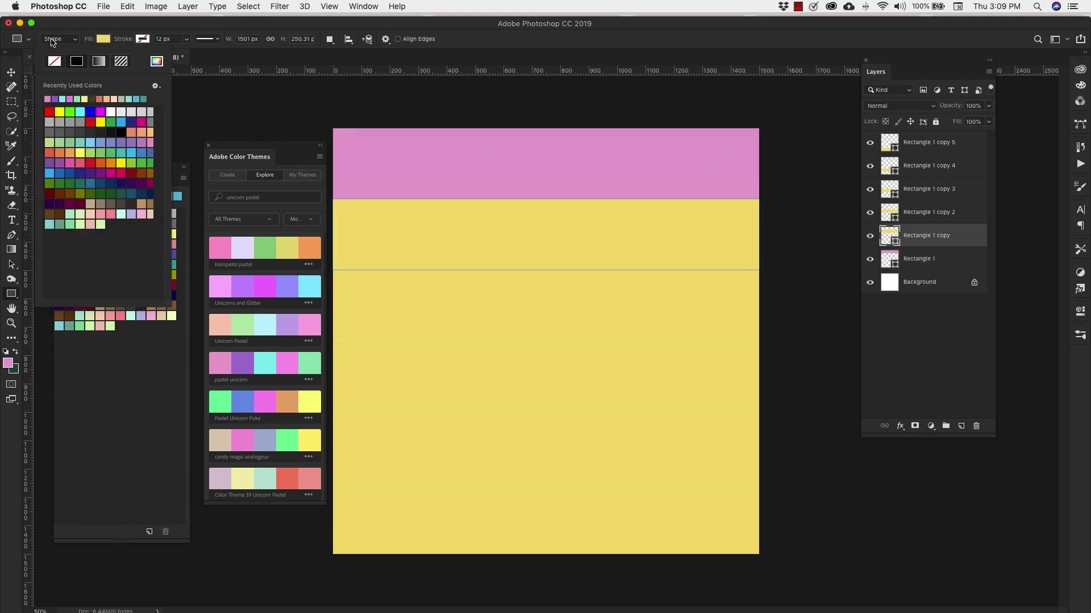
left_click(56, 97)
left_click(926, 213)
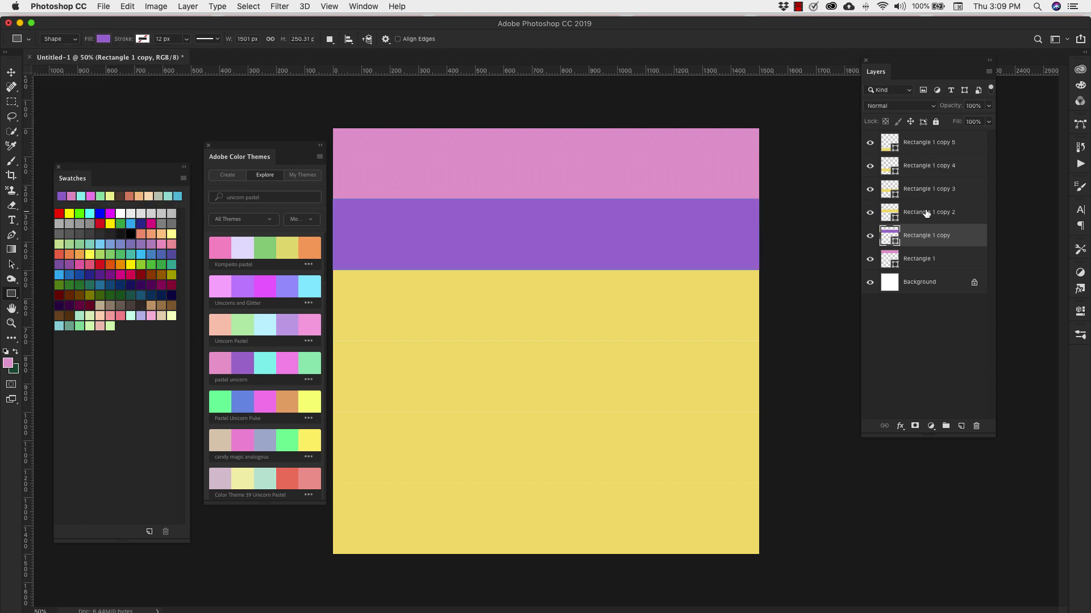
left_click(926, 214)
left_click(103, 40)
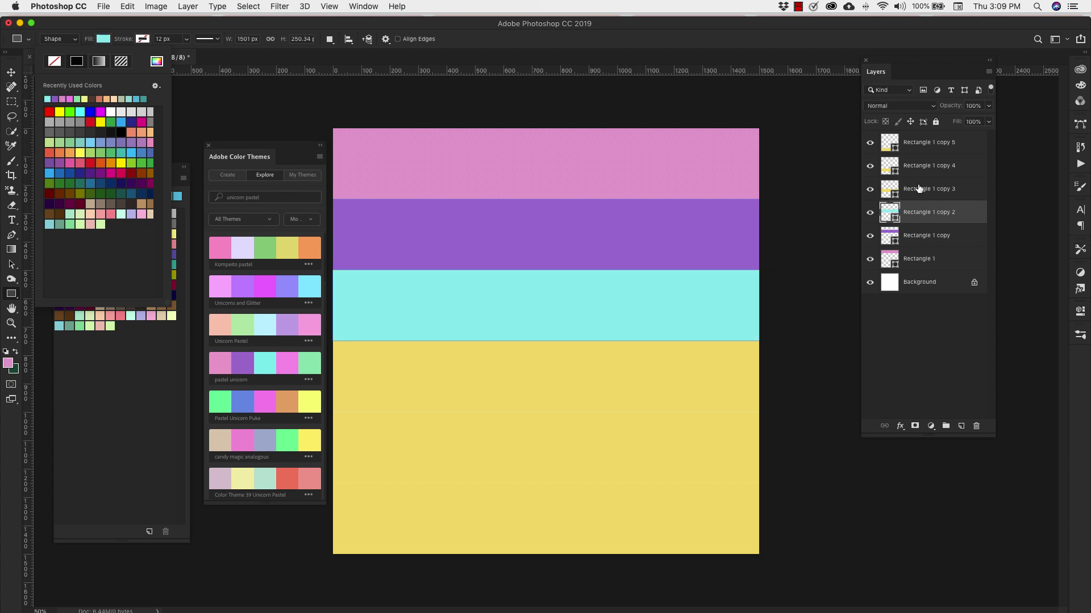
key("Return")
Make the fourth stripe green and the fifth stripe pink
key("alt+bracketright")
left_click(104, 40)
left_click(77, 99)
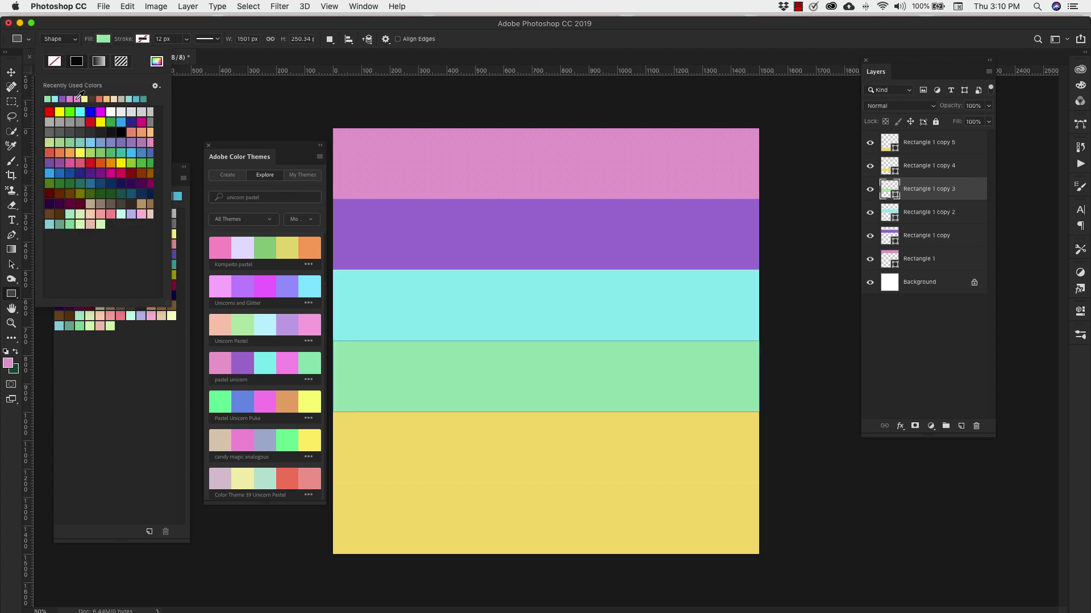
key("alt+bracketright")
left_click(76, 99)
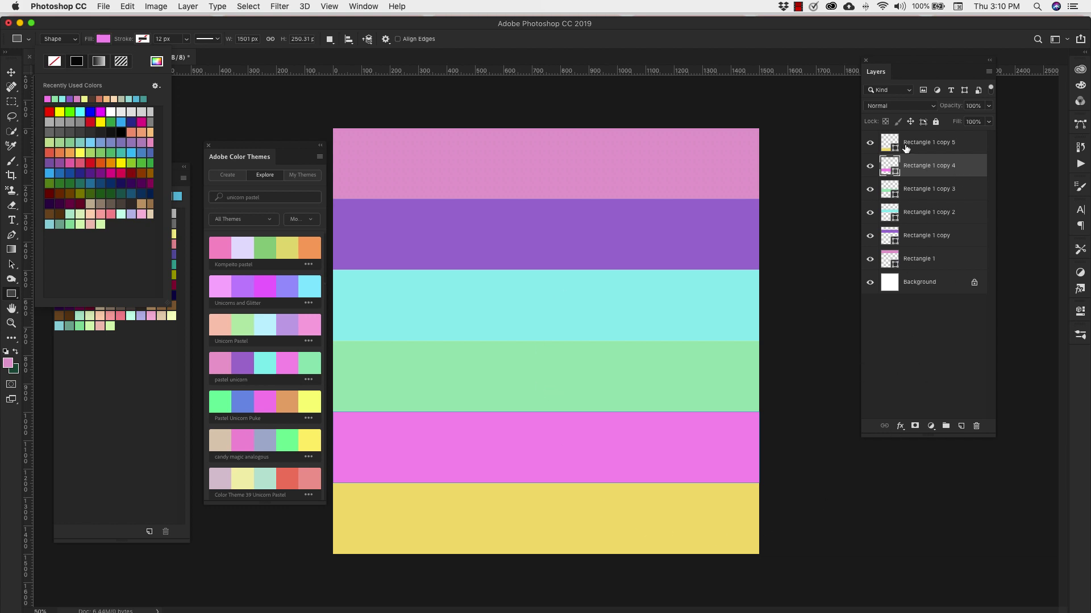
Rasterize the six stripe layers and merge them into a single layer
left_click(957, 143)
left_click(925, 143)
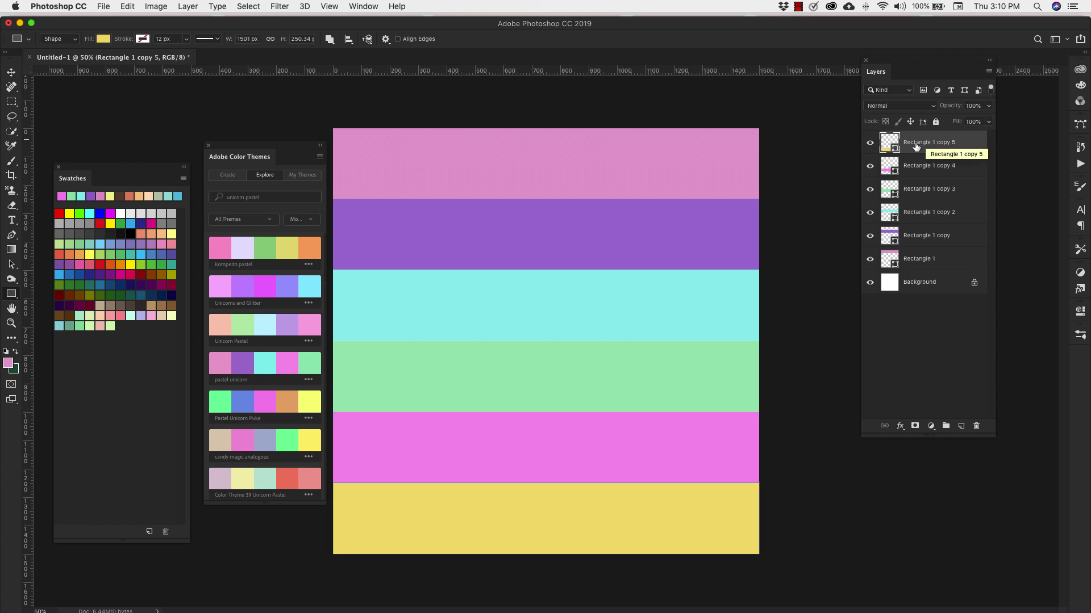
left_click(950, 262, "shift")
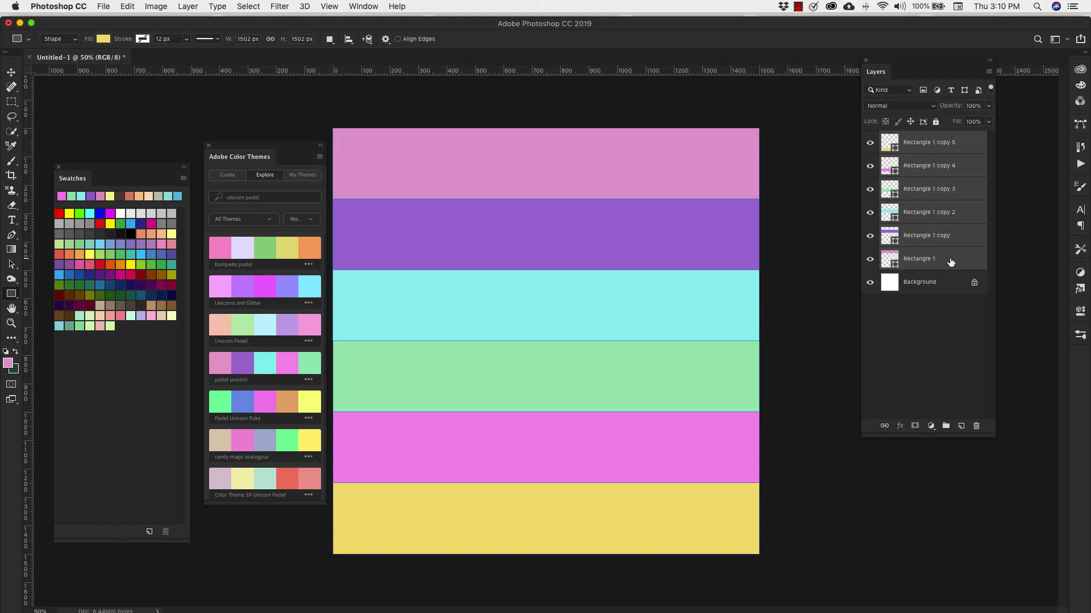
right_click(950, 262)
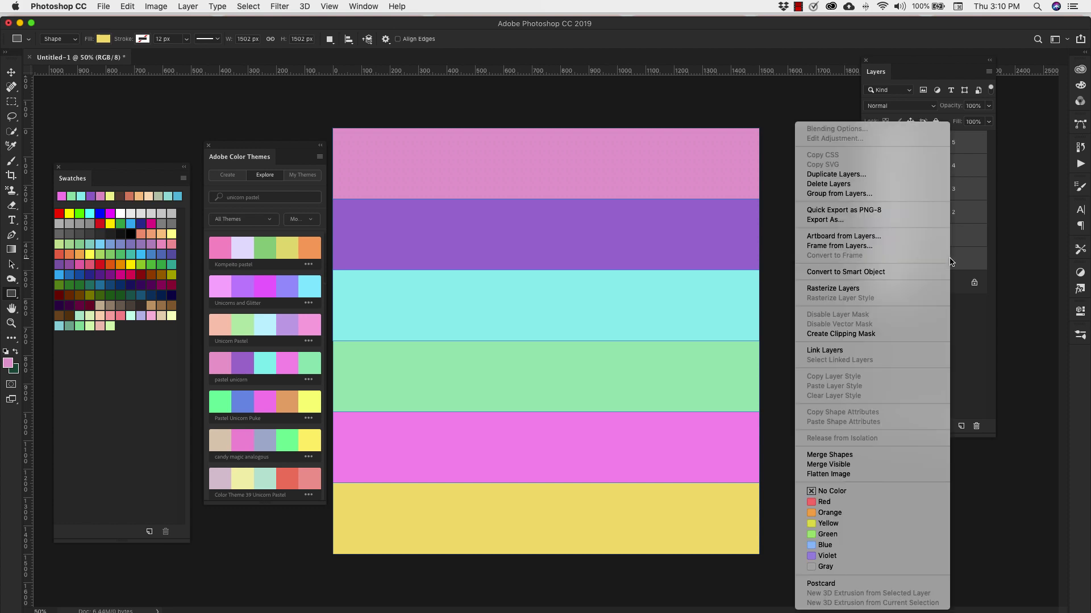
left_click(846, 290)
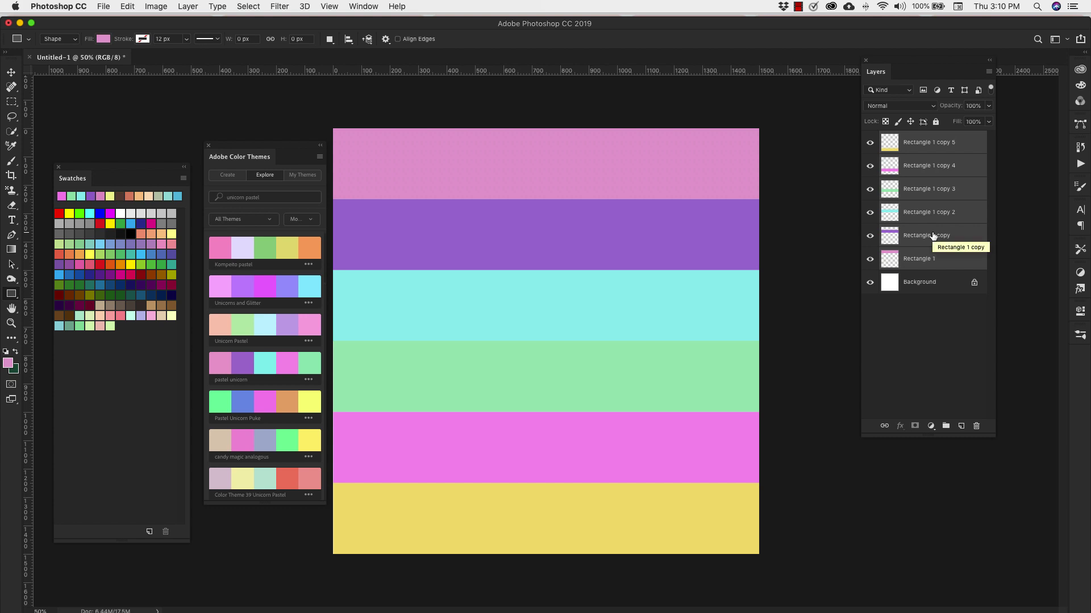
key("super+e")
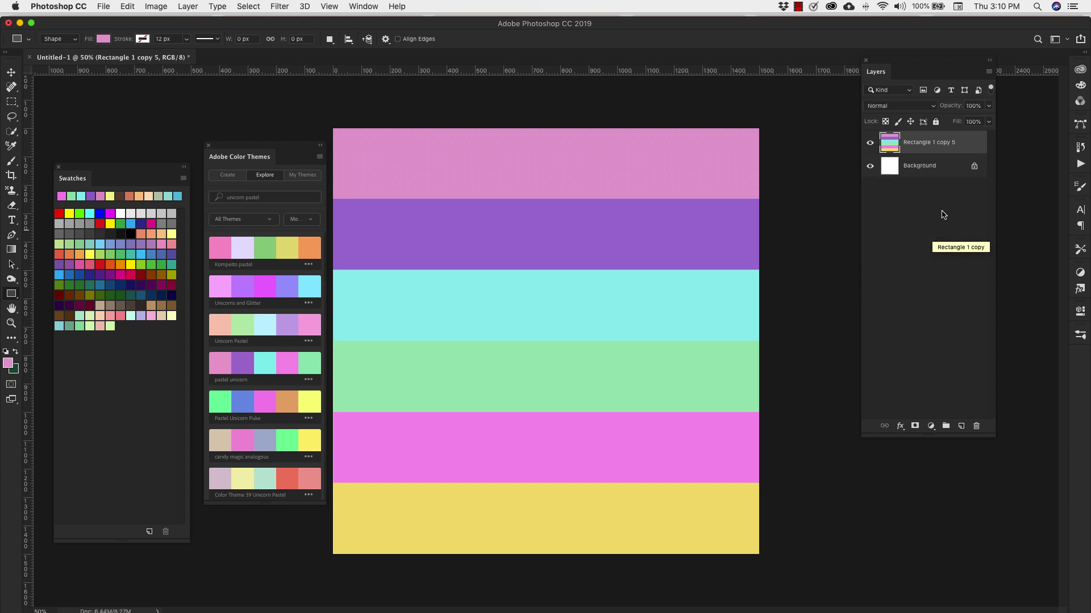
left_click(870, 143)
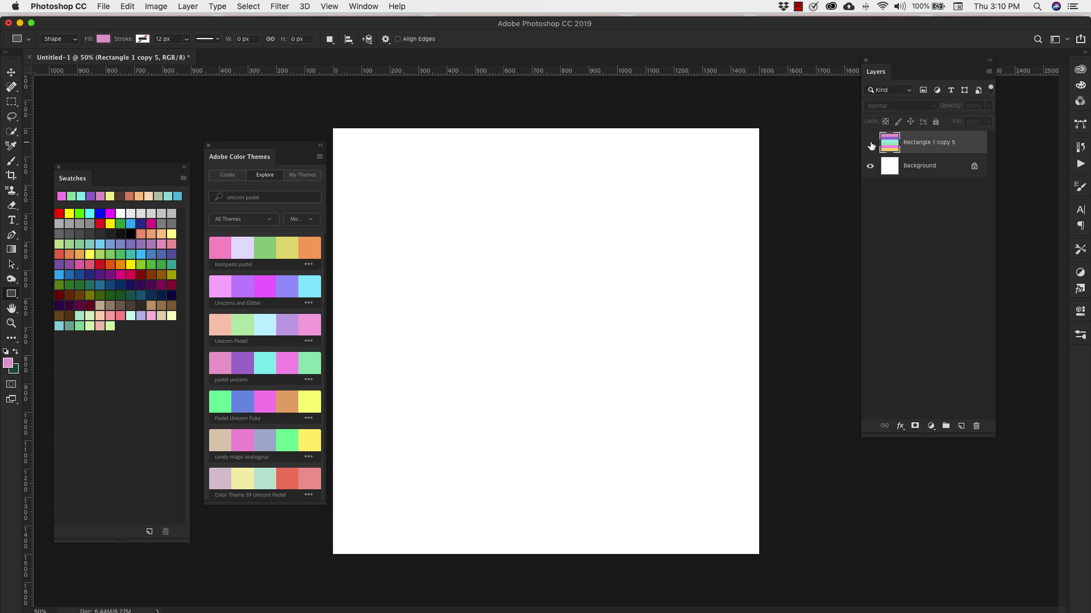
left_click(869, 143)
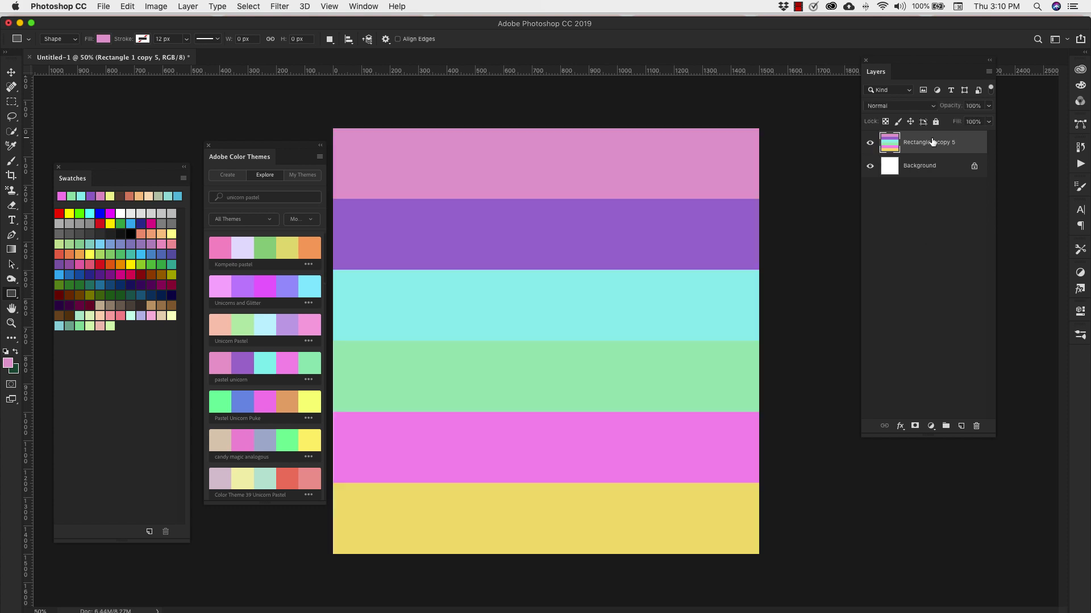
Duplicate the merged stripe layer, hide the copy, and reselect the original
left_click_drag(930, 142, 978, 159)
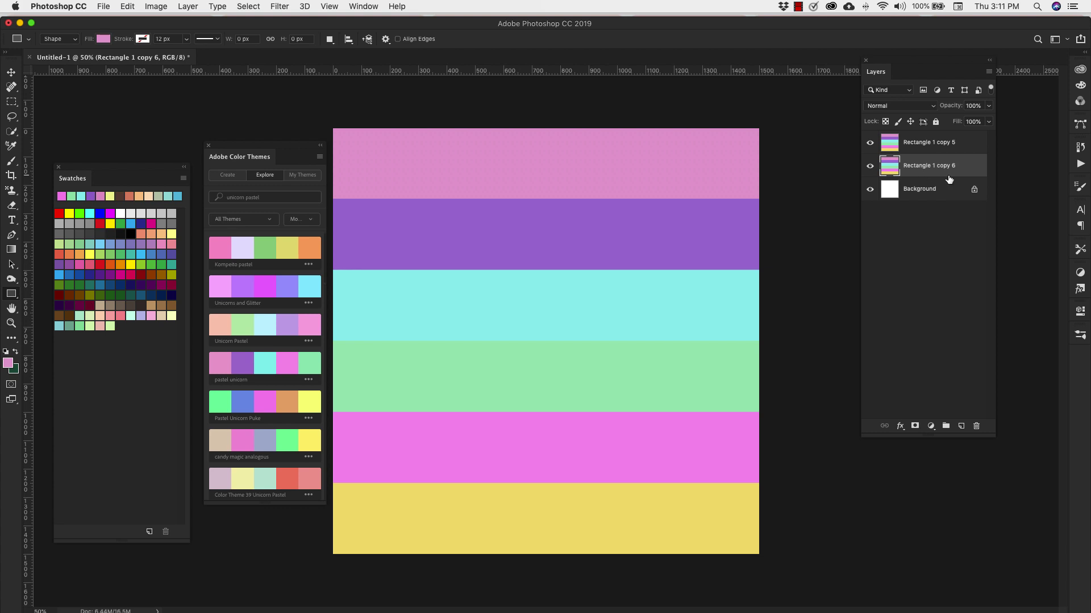
left_click(870, 166)
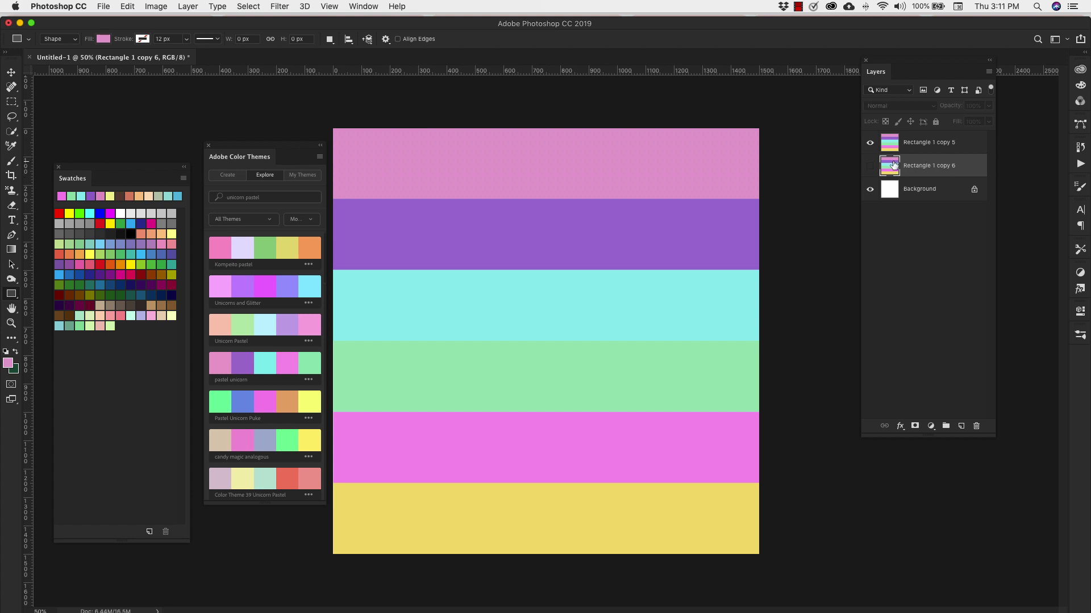
left_click(919, 144)
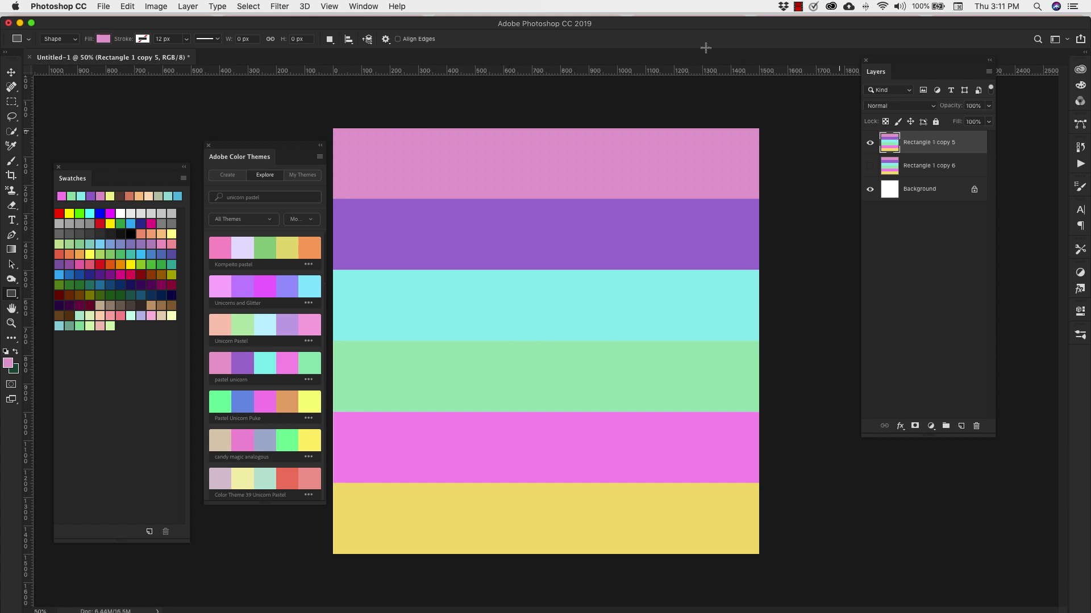
In Liquify, set the Forward Warp brush size to 507 and swirl the stripes into waves
left_click(279, 7)
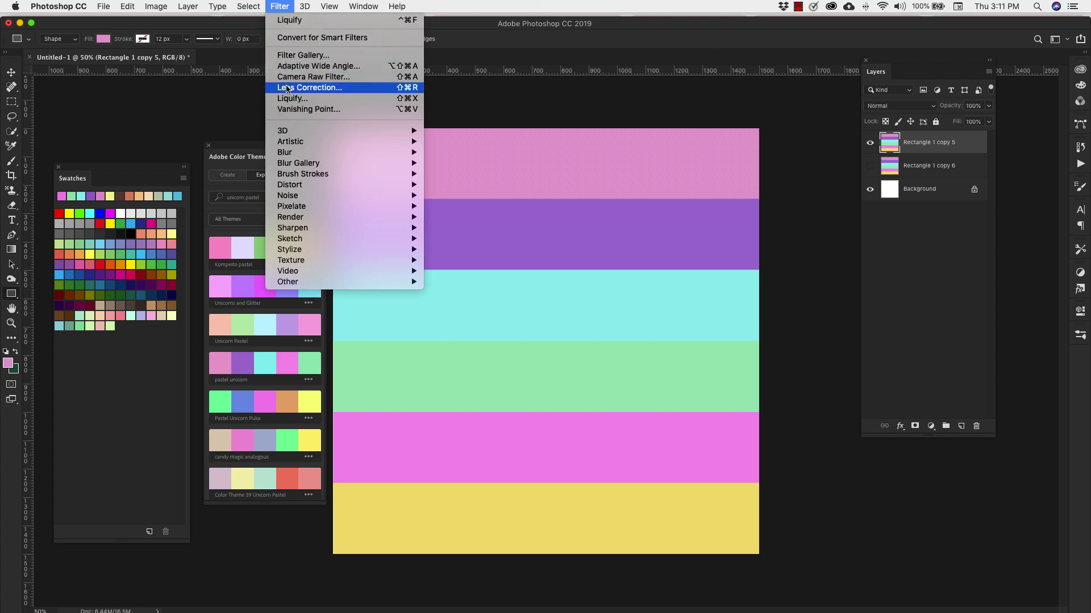
left_click(304, 100)
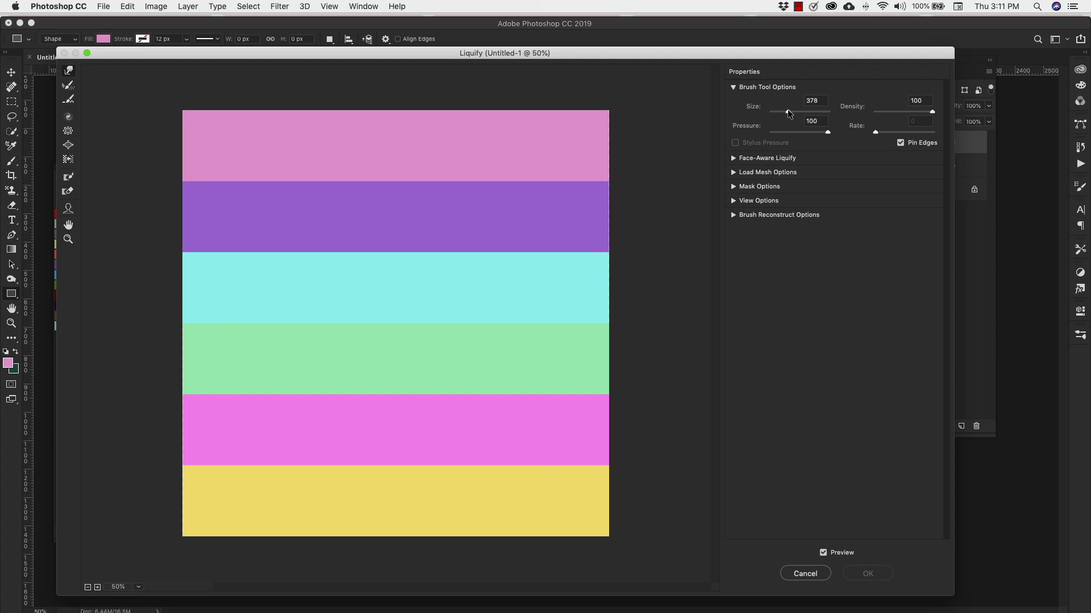
left_click_drag(787, 111, 789, 111)
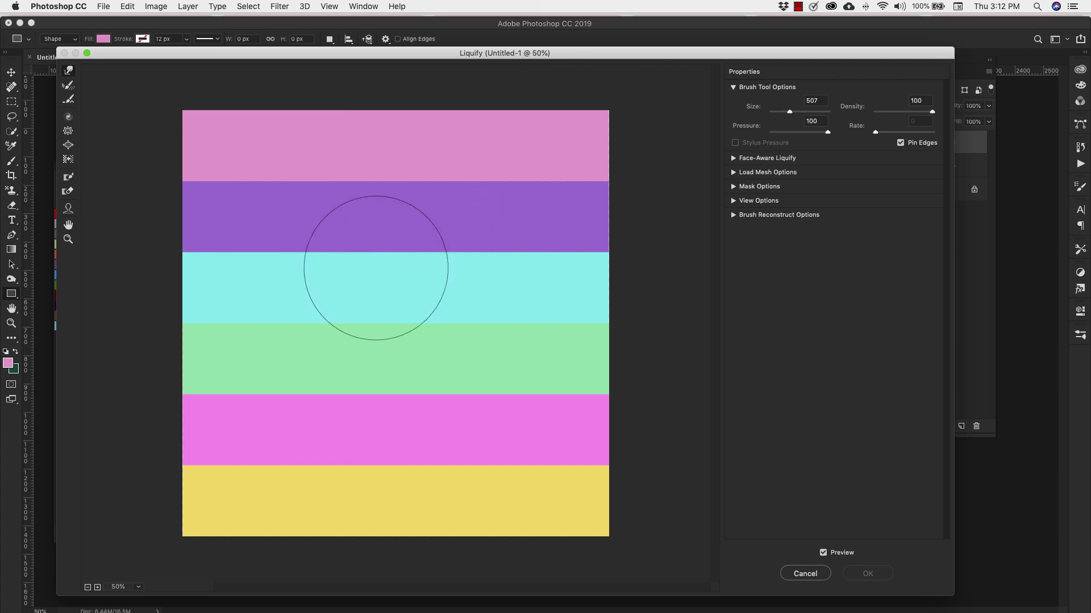
mouse_move(375, 253)
left_mouse_down()
mouse_move(441, 306)
mouse_move(430, 212)
mouse_move(329, 234)
mouse_move(432, 247)
mouse_move(241, 199)
mouse_move(402, 242)
mouse_move(314, 302)
mouse_move(405, 259)
left_mouse_up()
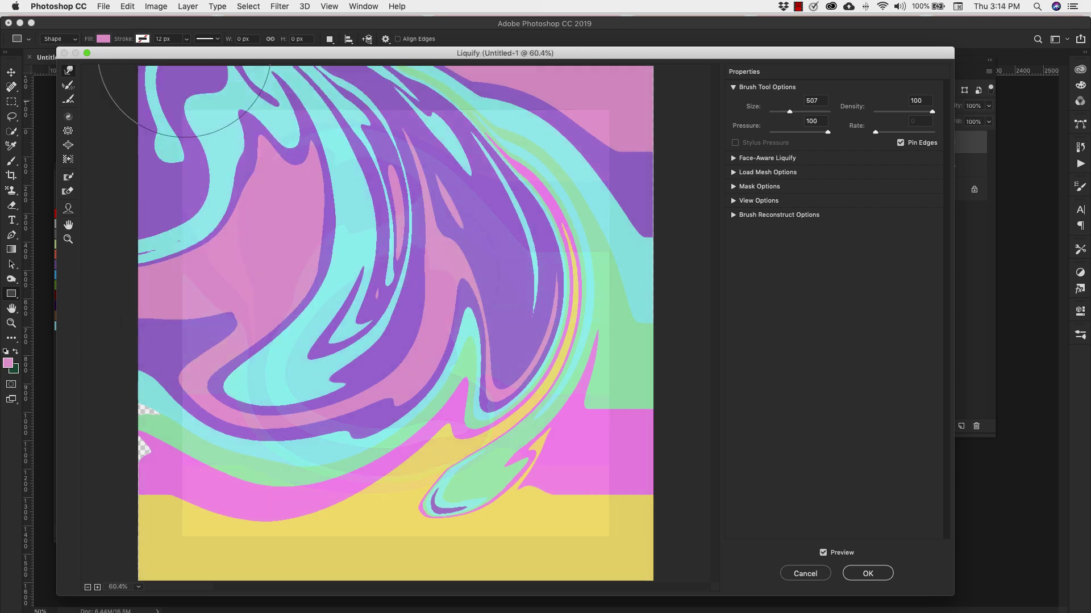
mouse_move(183, 50)
left_mouse_down()
mouse_move(239, 390)
mouse_move(577, 445)
mouse_move(407, 244)
mouse_move(584, 177)
mouse_move(638, 517)
mouse_move(604, 341)
mouse_move(604, 385)
left_mouse_up()
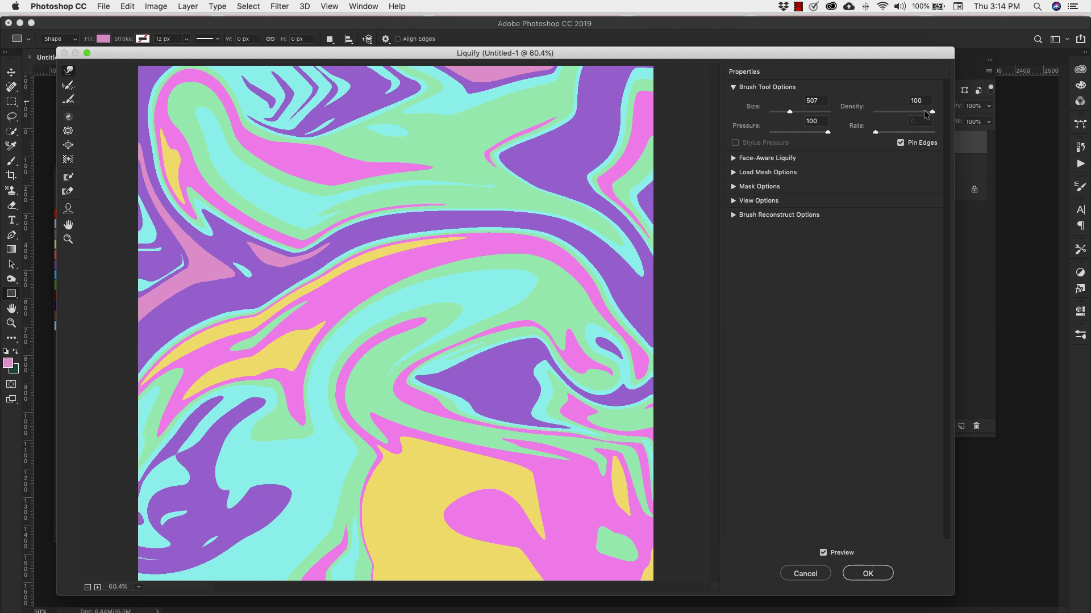
Turn Pin Edges on and push the pink, yellow and purple areas into further swirls
left_click(901, 143)
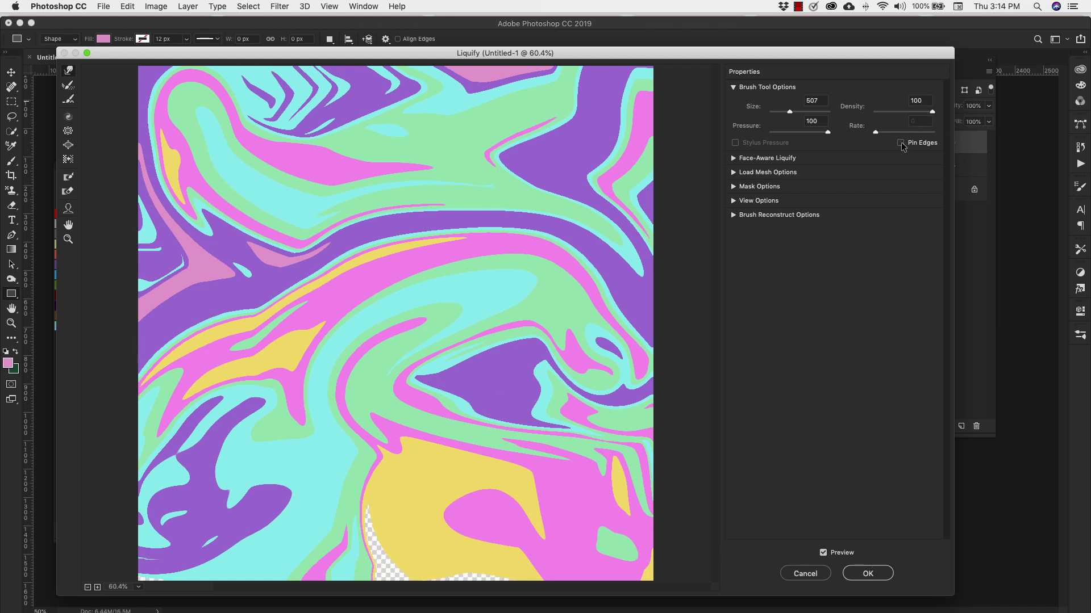
left_click(901, 143)
left_click(901, 143)
mouse_move(501, 568)
left_mouse_down()
mouse_move(483, 552)
mouse_move(408, 549)
mouse_move(424, 543)
mouse_move(415, 539)
mouse_move(415, 554)
left_mouse_up()
key("alt")
left_click(900, 143)
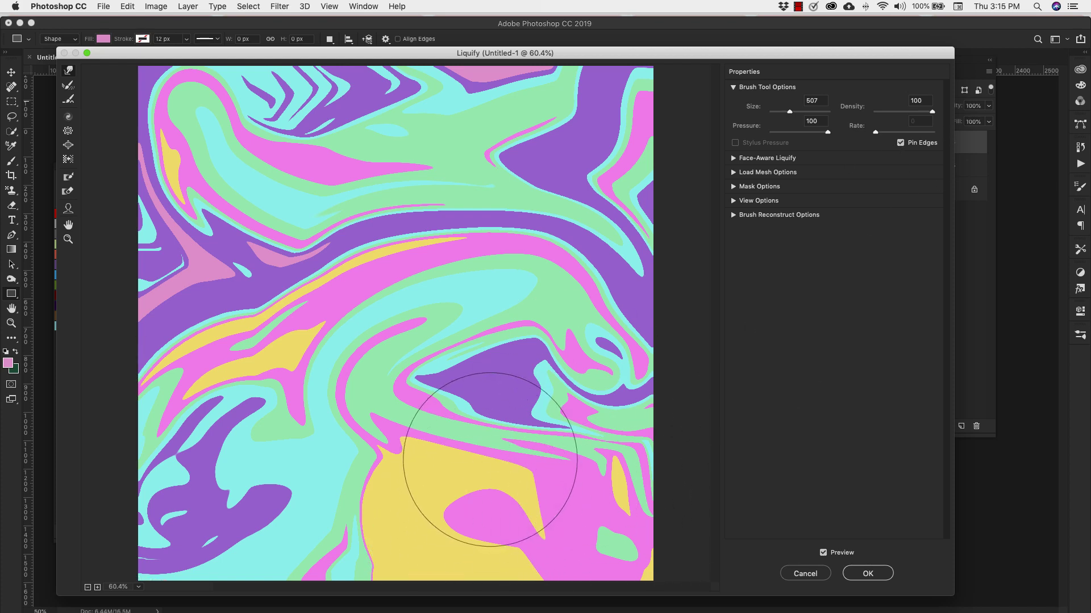
mouse_move(490, 460)
left_mouse_down()
mouse_move(462, 390)
mouse_move(426, 475)
mouse_move(350, 443)
left_mouse_up()
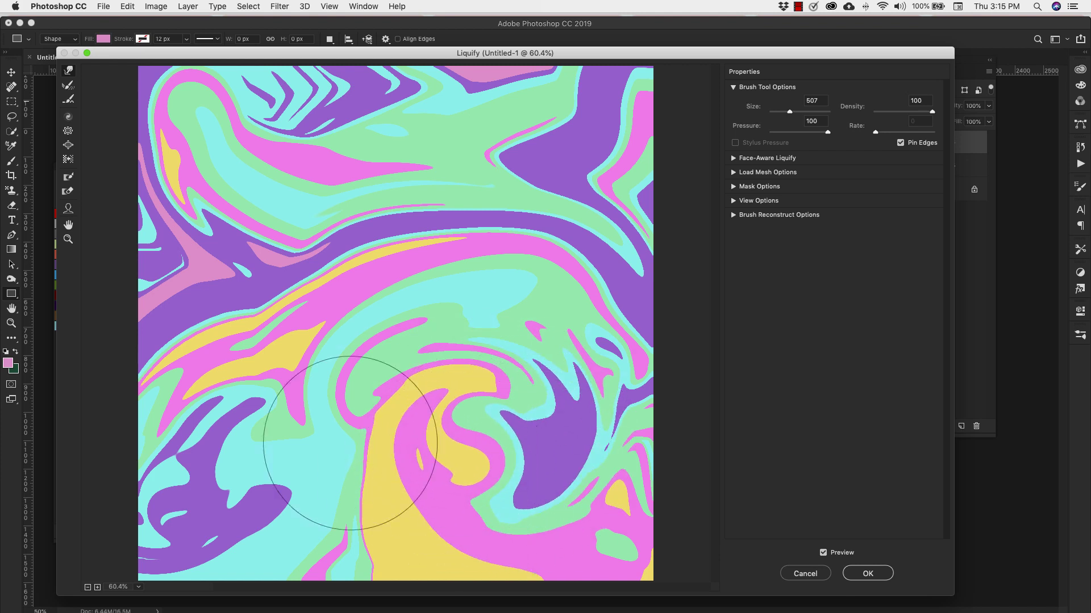
left_click_drag(390, 390, 512, 390)
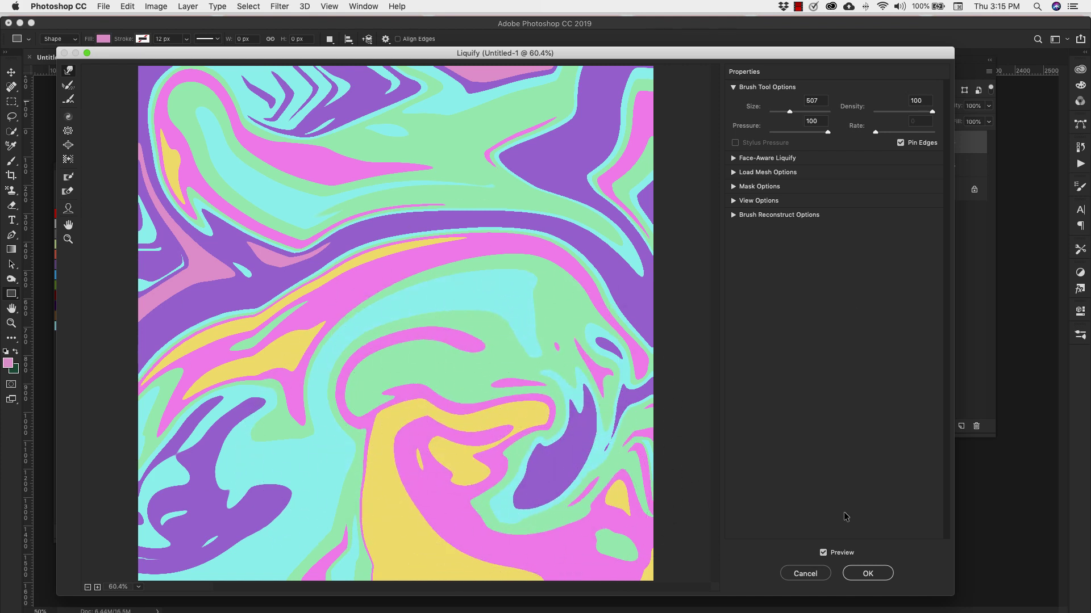
Apply the Liquify warp, then soften the stripes with an 8 px Gaussian Blur
left_click(866, 575)
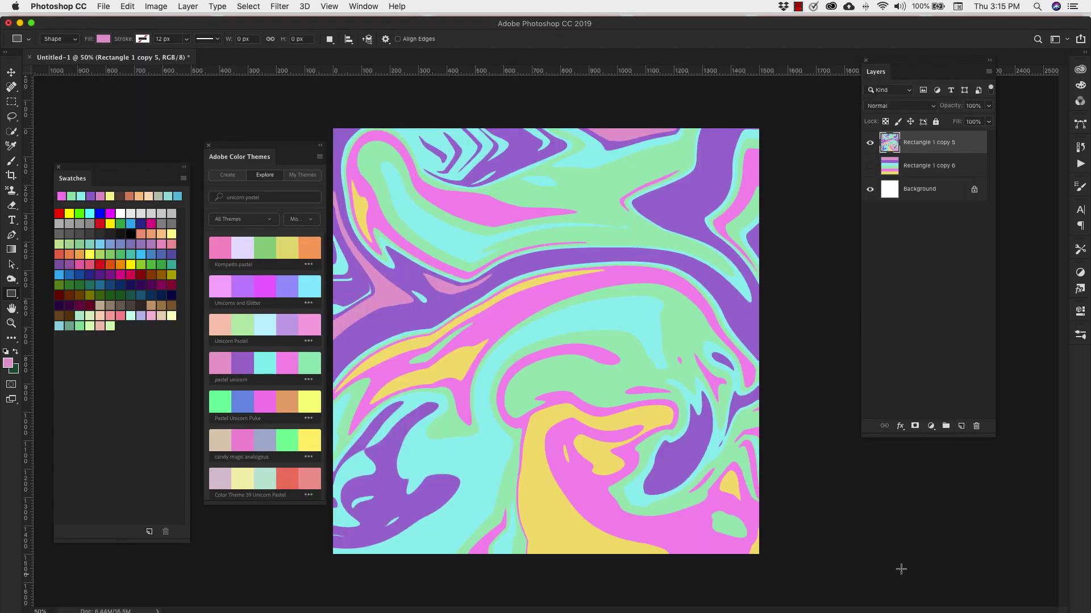
left_click(279, 6)
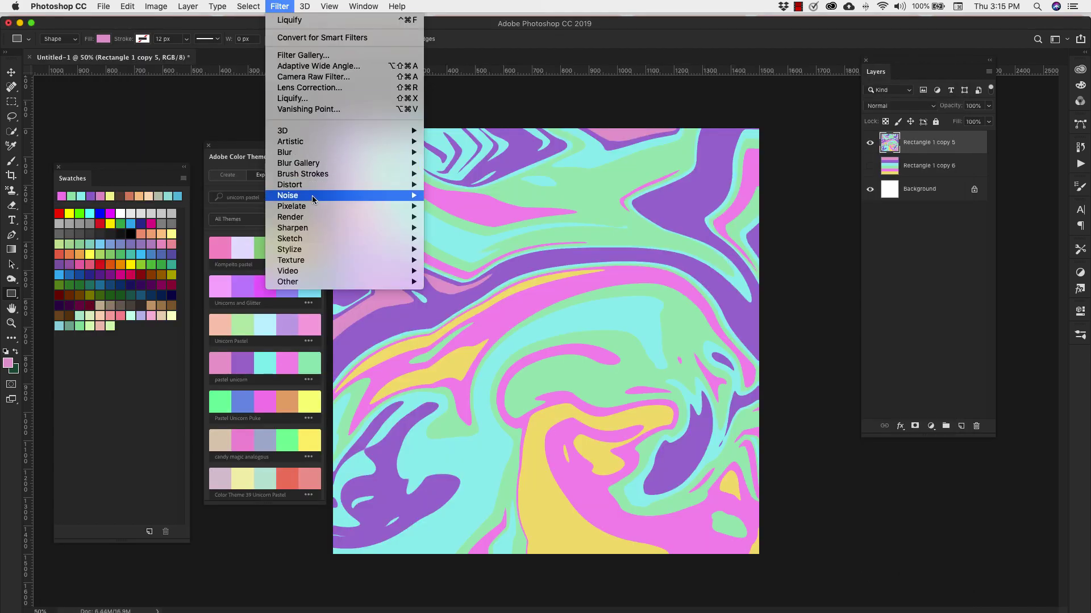
mouse_move(318, 153)
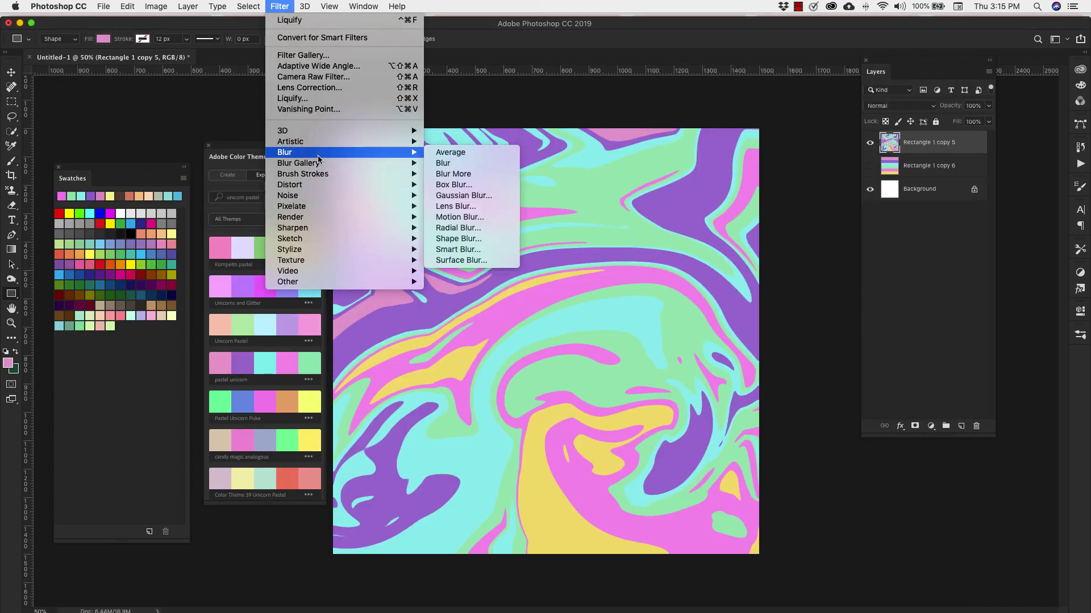
left_click(460, 195)
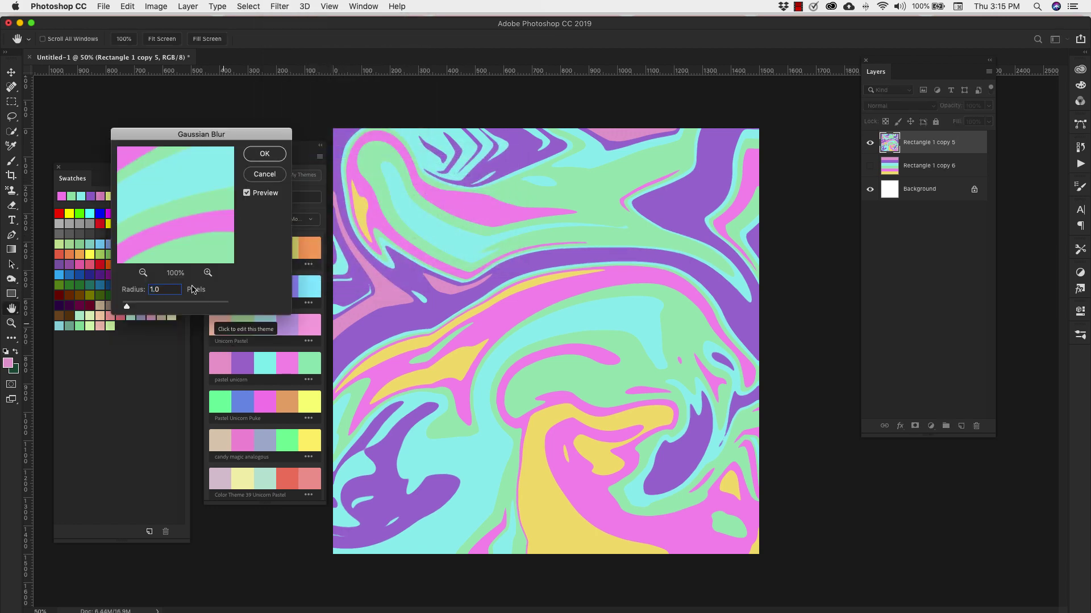
left_click(136, 317)
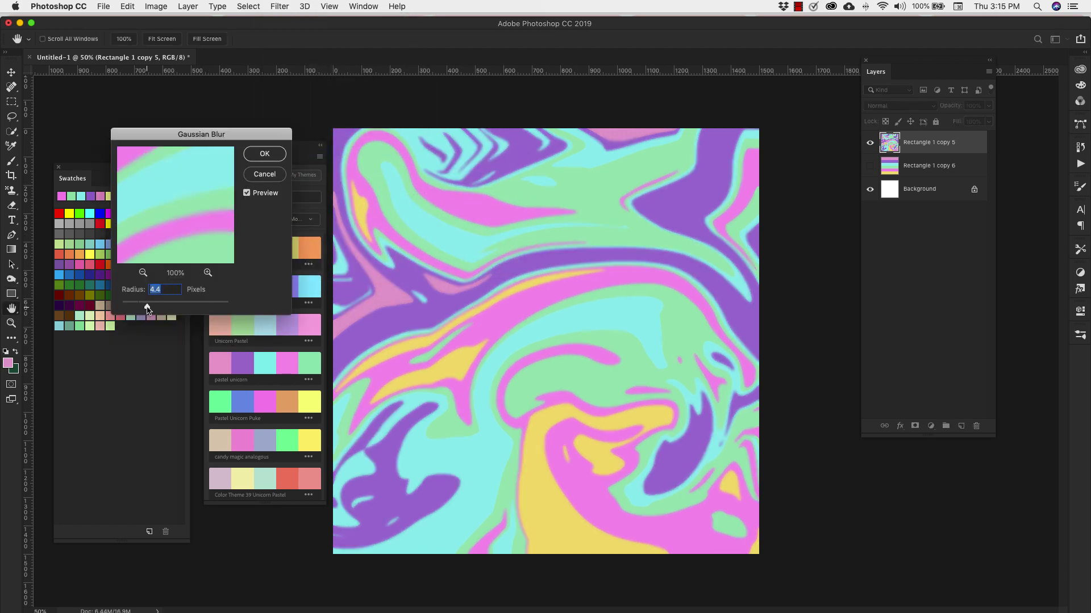
left_click_drag(143, 308, 161, 308)
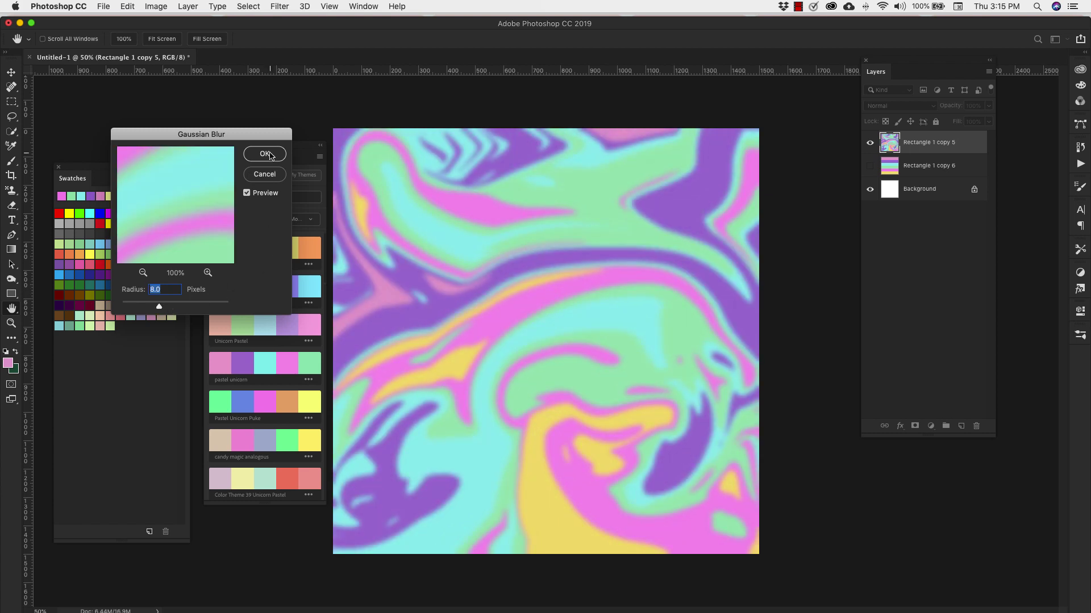
left_click(265, 154)
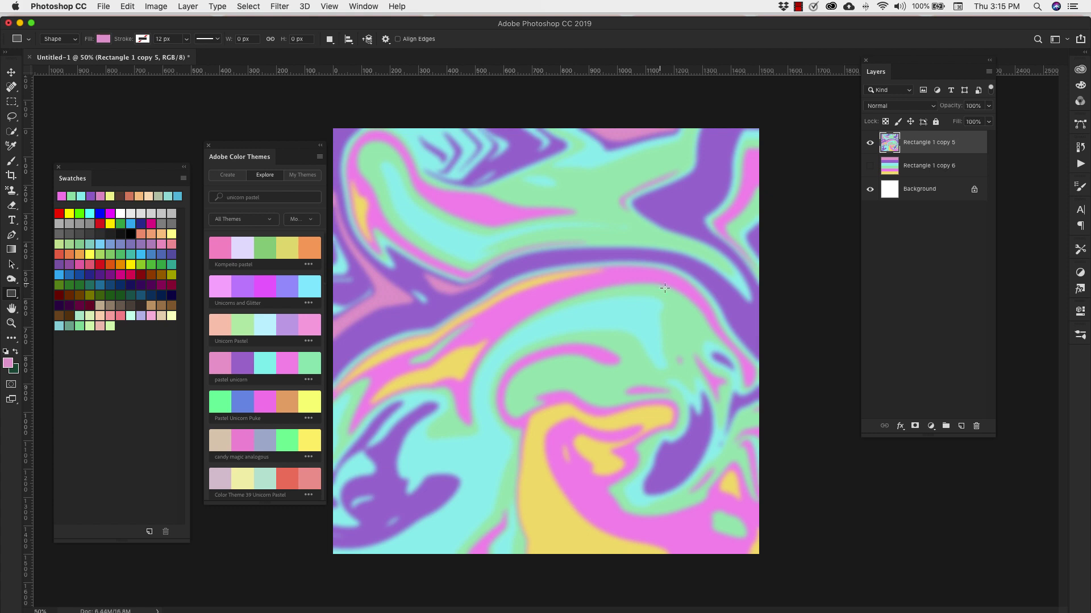
left_click(280, 6)
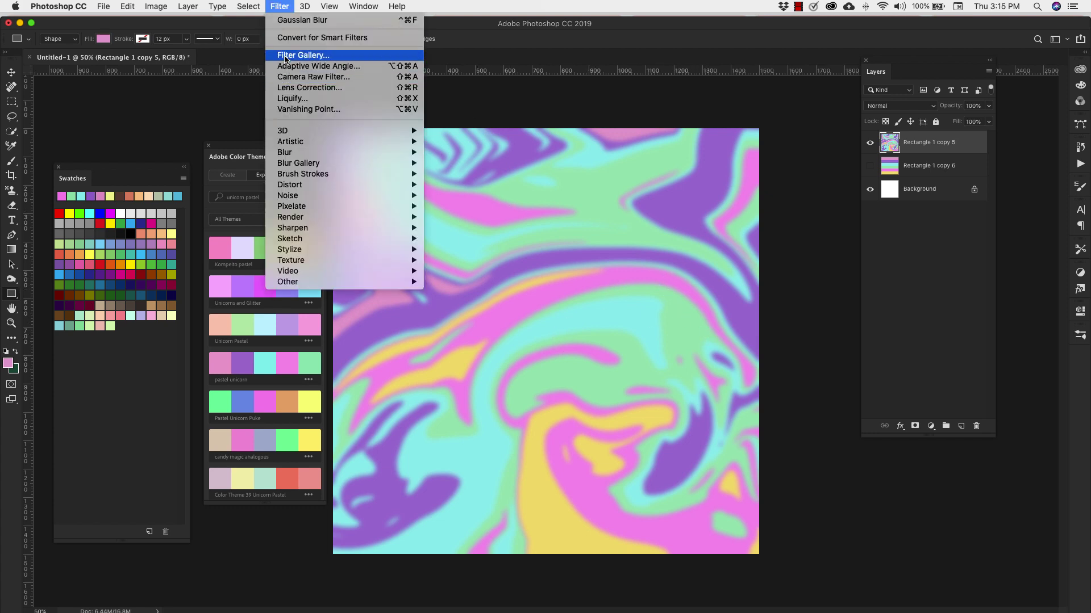
left_click(309, 55)
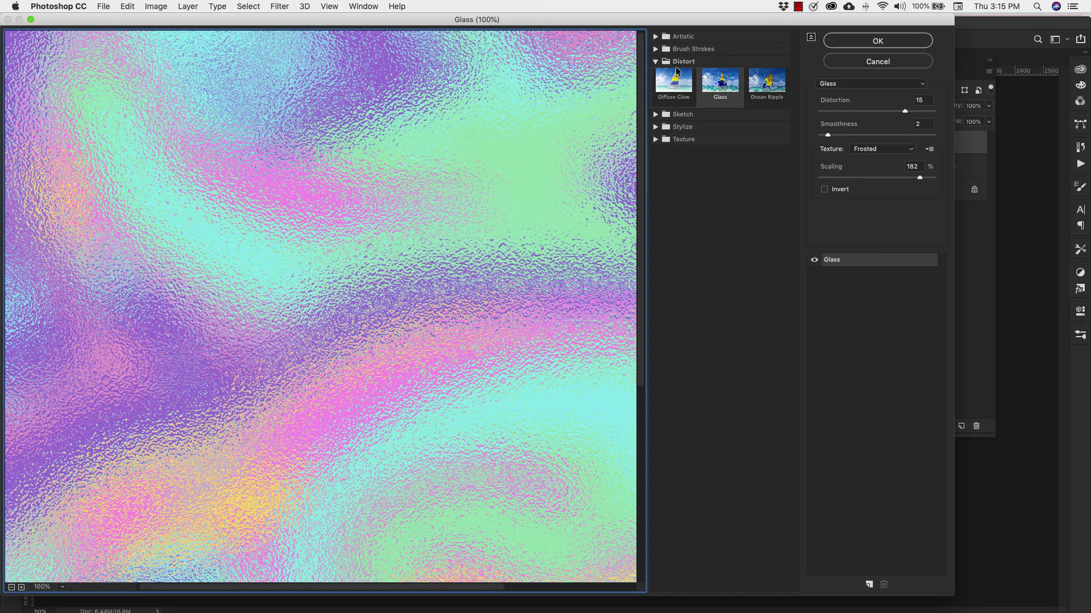
left_click(696, 62)
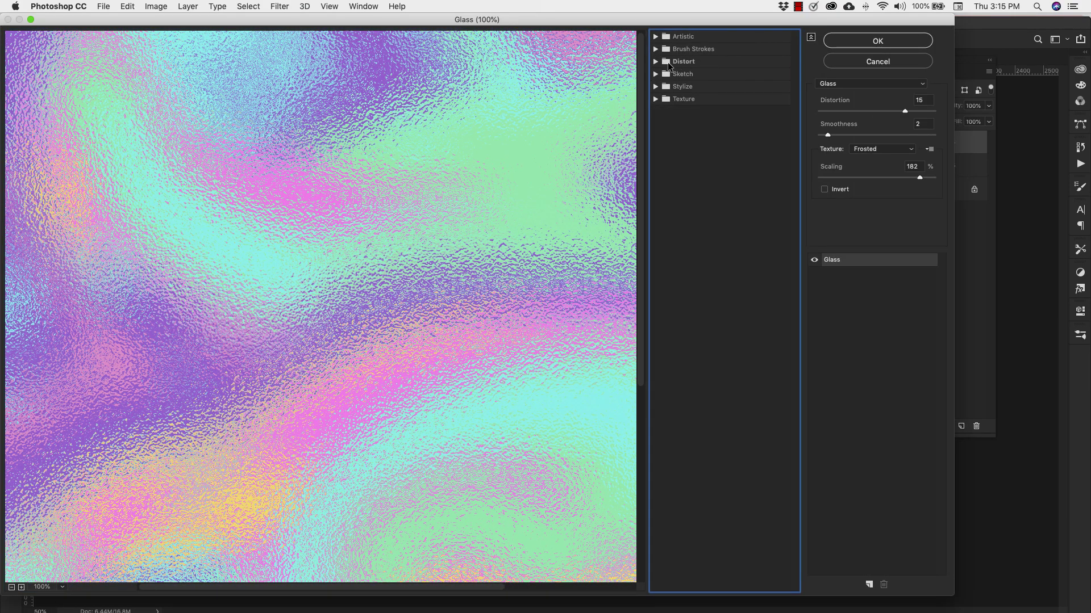
left_click(656, 61)
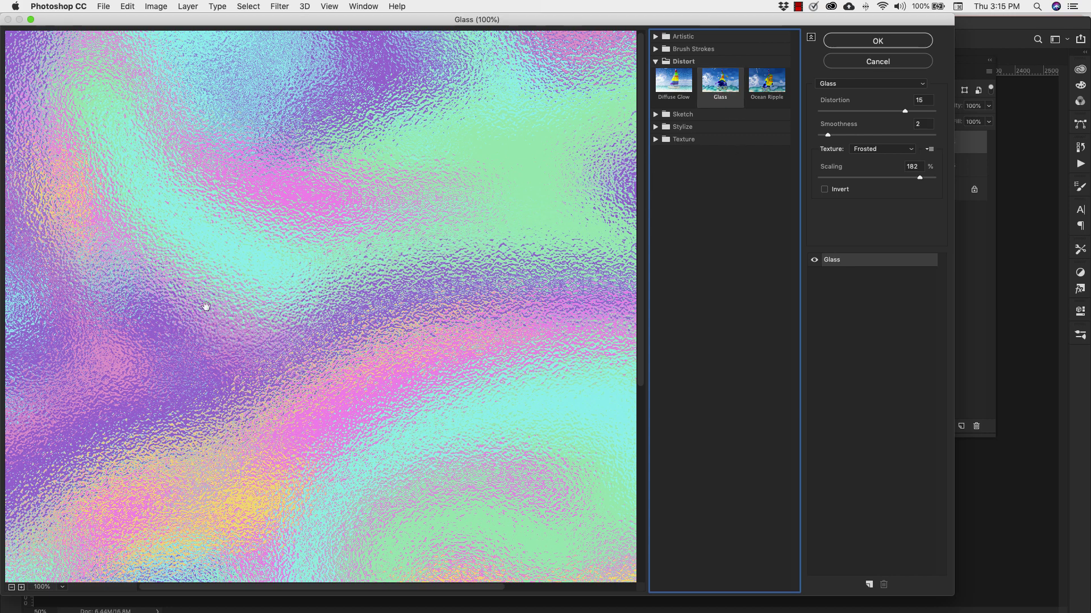
left_click(11, 588)
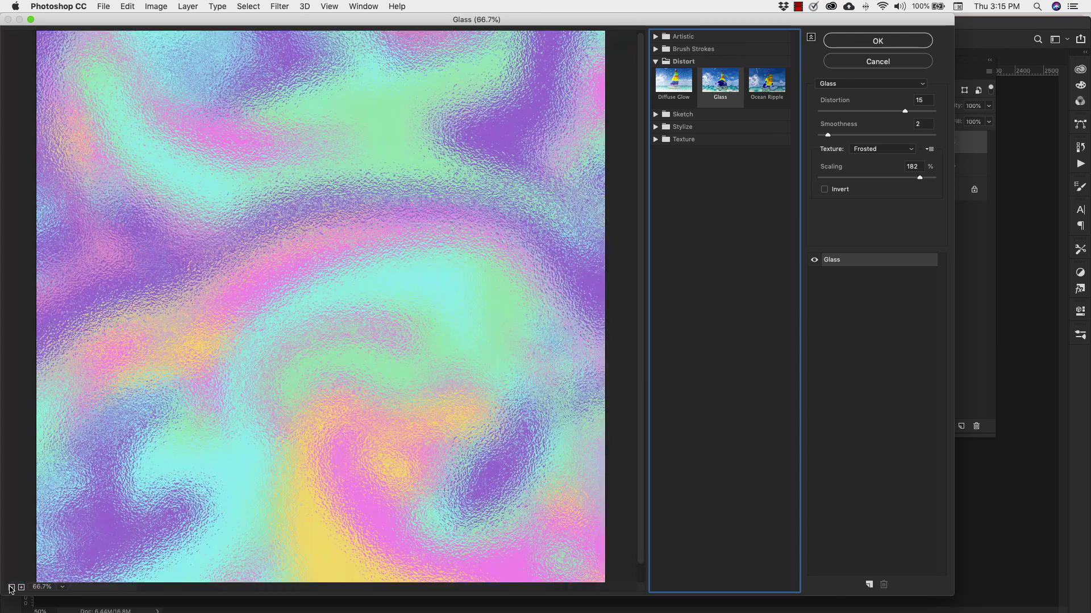
left_click(11, 587)
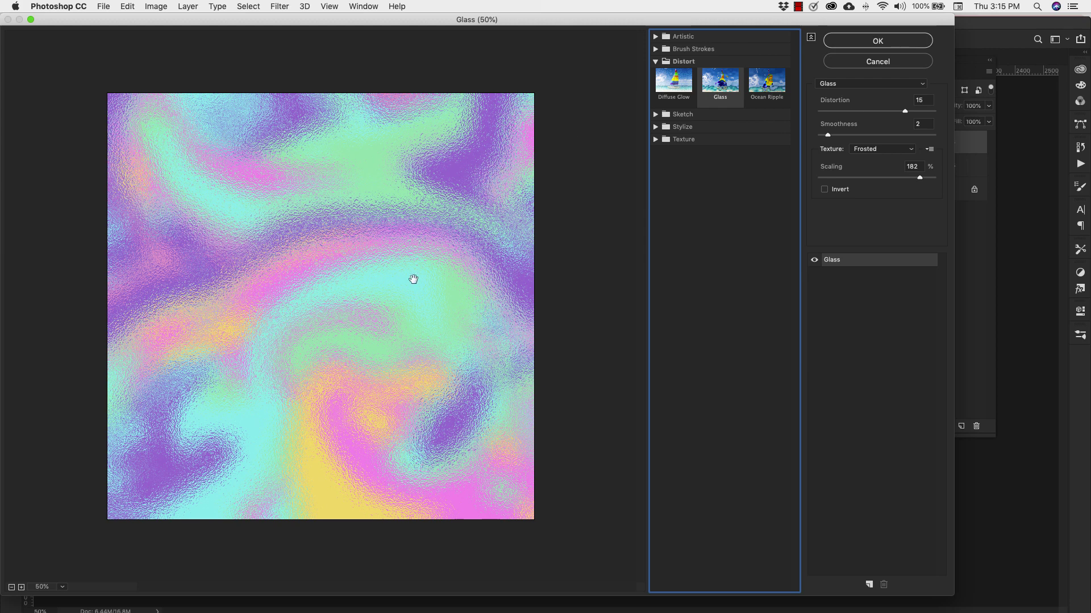
left_click_drag(905, 111, 888, 111)
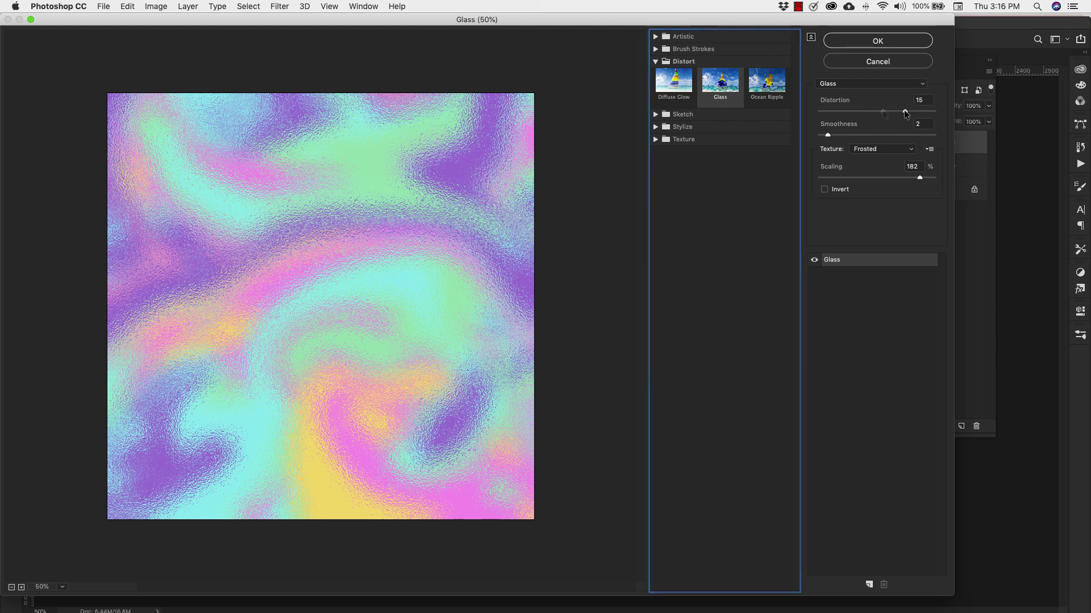
left_click(830, 135)
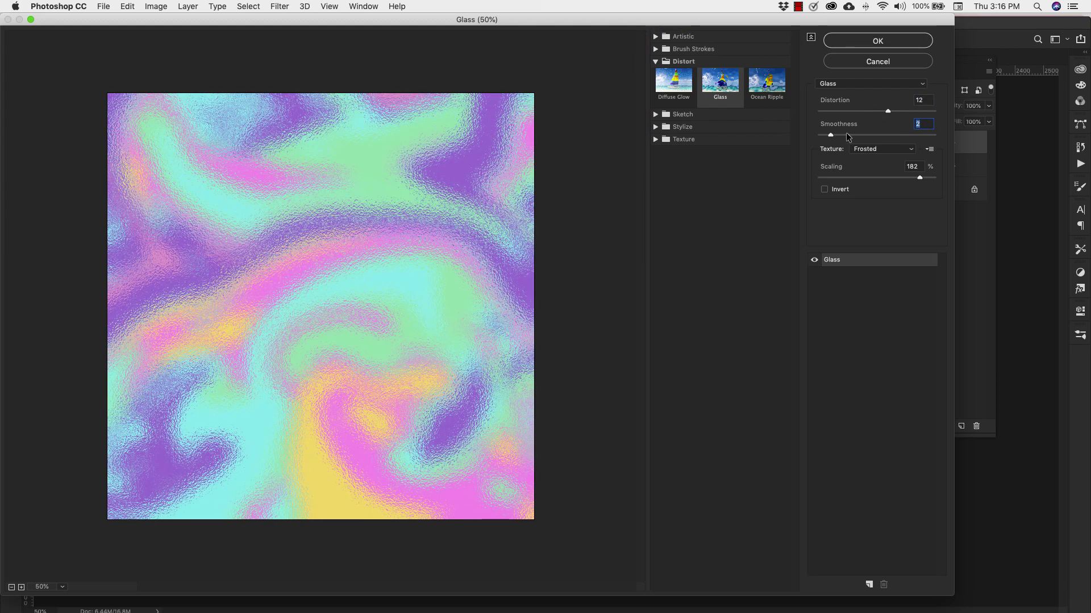
key("super+z")
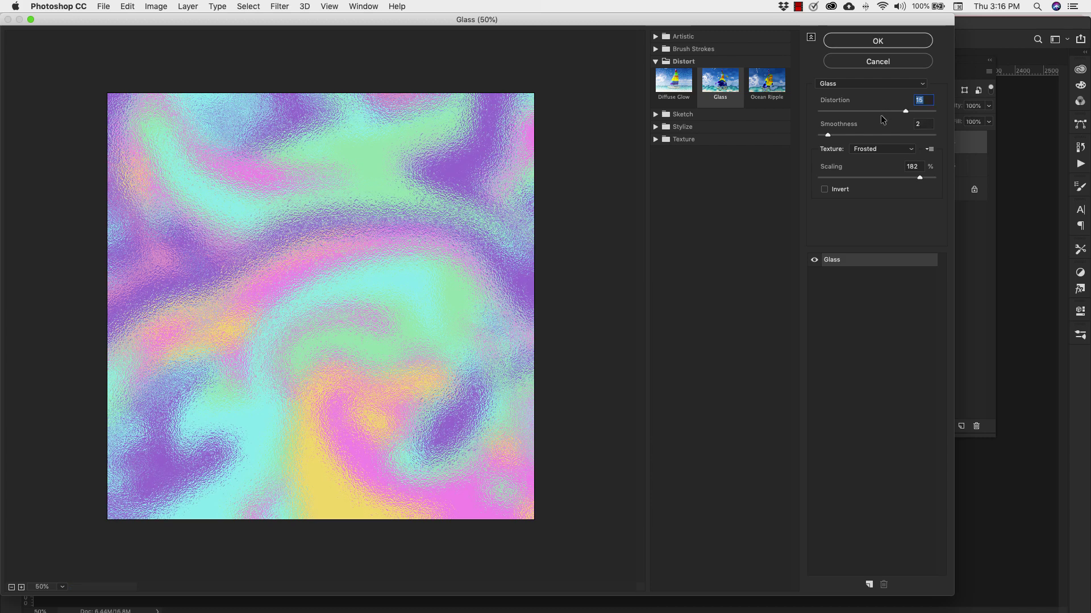
left_click_drag(904, 111, 920, 111)
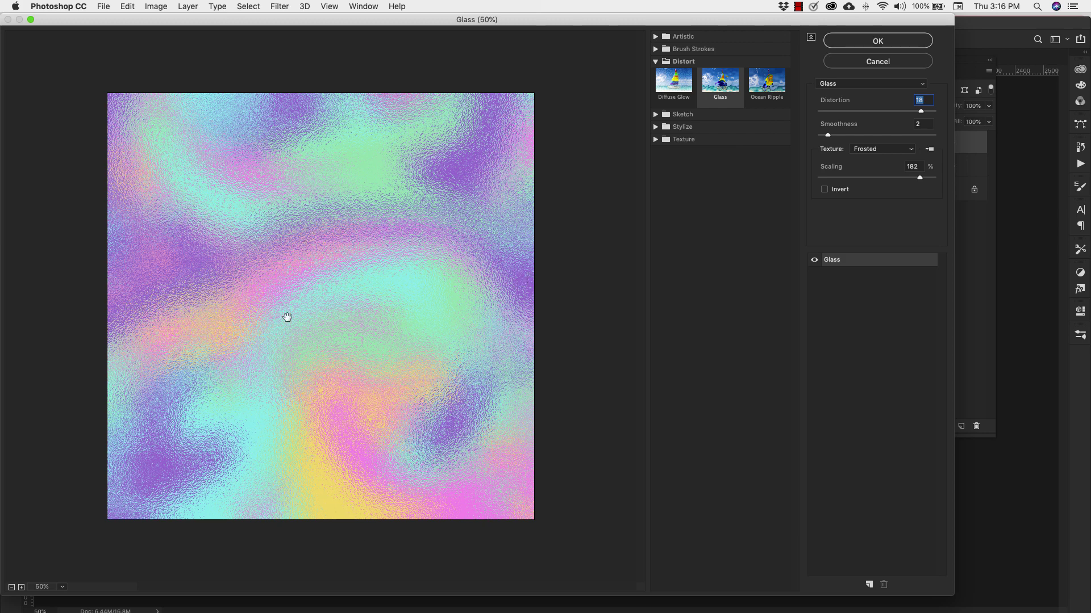
left_click(881, 60)
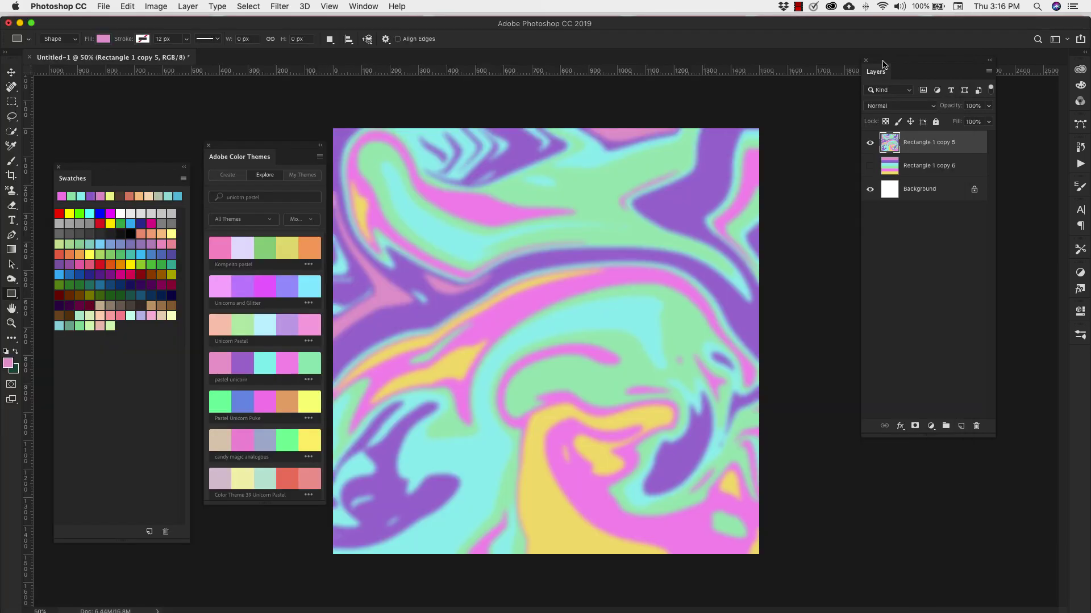
Liquify again, warping the yellow and pink bands up and left into an arch, and apply it
left_click(276, 6)
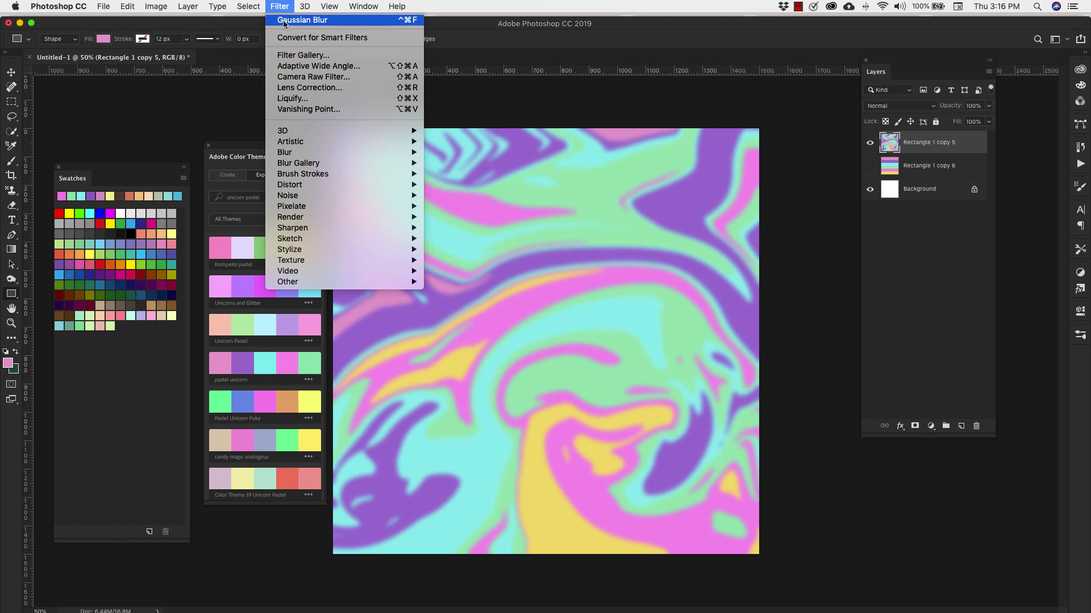
left_click(291, 100)
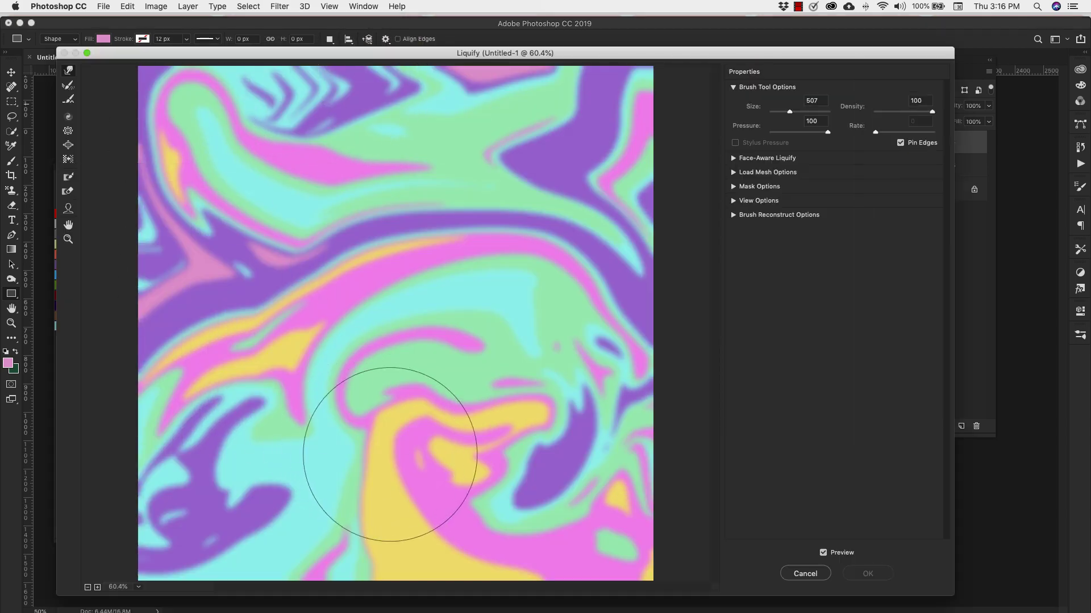
mouse_move(390, 454)
left_mouse_down()
mouse_move(409, 467)
mouse_move(423, 429)
mouse_move(416, 337)
mouse_move(385, 273)
mouse_move(365, 263)
mouse_move(409, 382)
mouse_move(405, 328)
mouse_move(436, 272)
mouse_move(459, 264)
mouse_move(475, 343)
mouse_move(511, 340)
left_mouse_up()
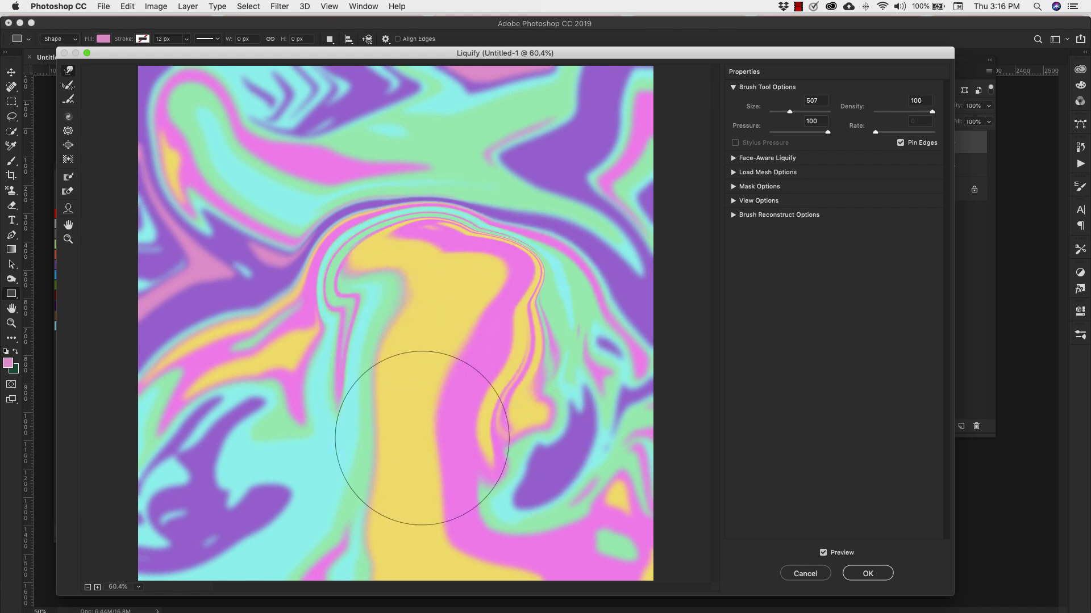
mouse_move(421, 438)
left_mouse_down()
mouse_move(360, 352)
mouse_move(358, 366)
mouse_move(335, 255)
mouse_move(324, 267)
mouse_move(298, 256)
mouse_move(277, 136)
mouse_move(246, 194)
left_mouse_up()
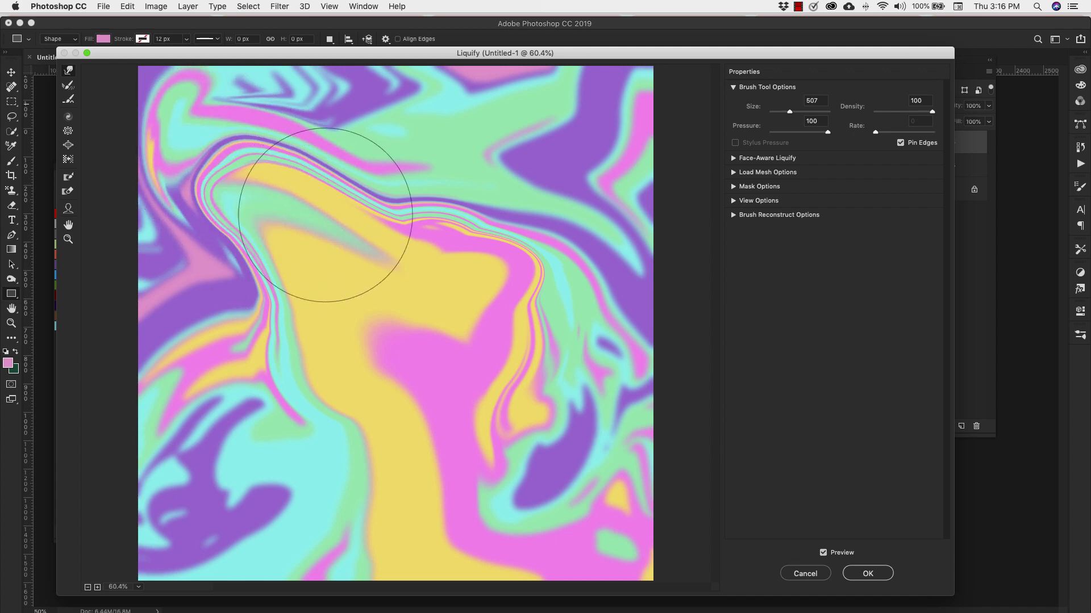
mouse_move(325, 214)
left_mouse_down()
mouse_move(445, 219)
mouse_move(538, 162)
mouse_move(565, 159)
mouse_move(590, 250)
mouse_move(388, 248)
left_mouse_up()
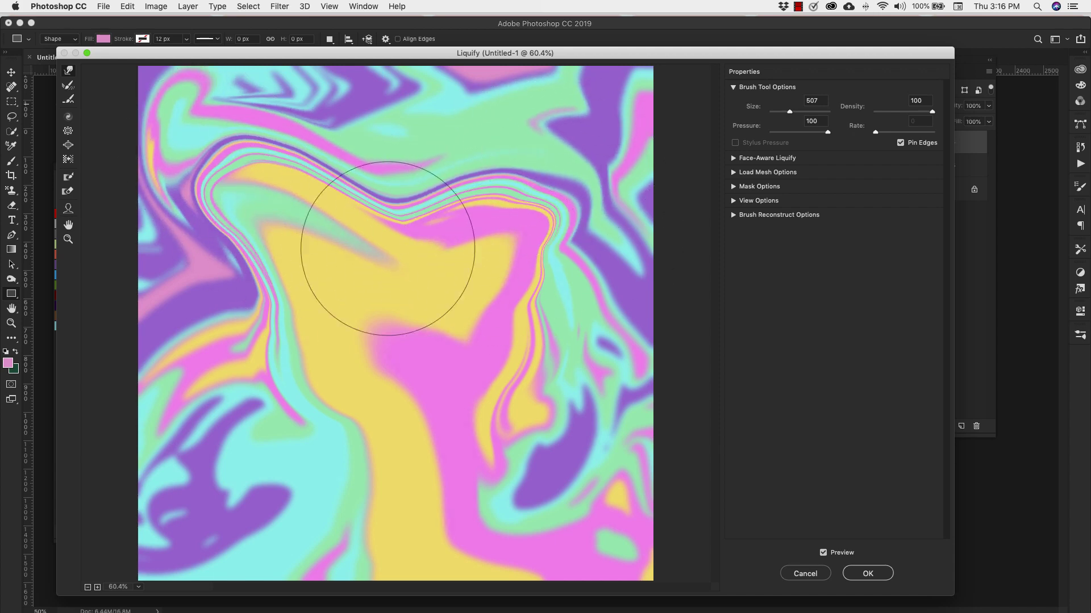
left_click(870, 574)
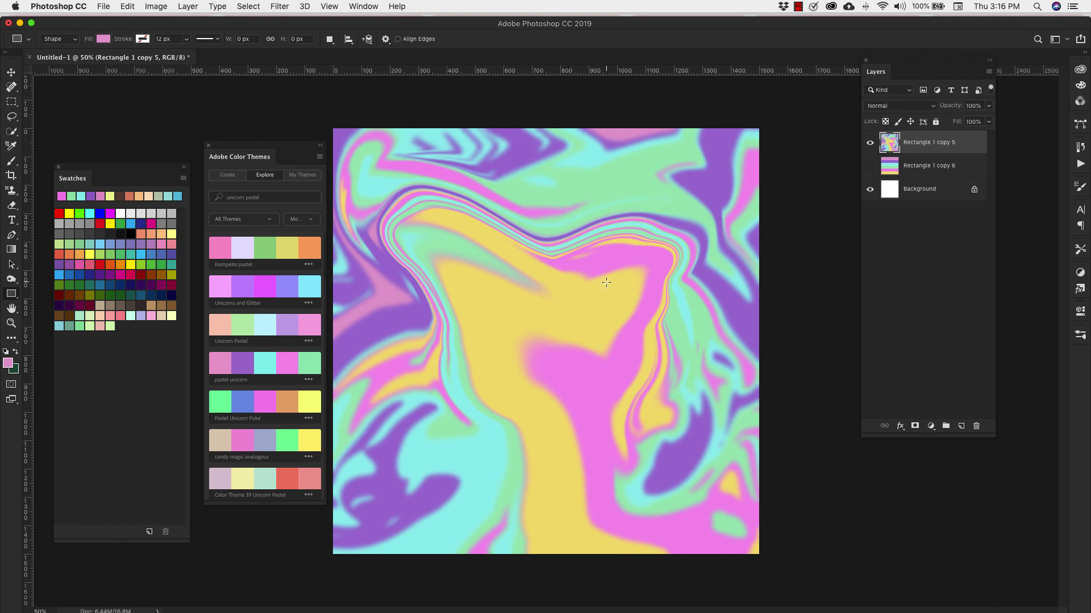
Apply a Frosted Glass filter (Distortion 15, Smoothness 2, Scaling about 172%) from the Filter Gallery
left_click(279, 7)
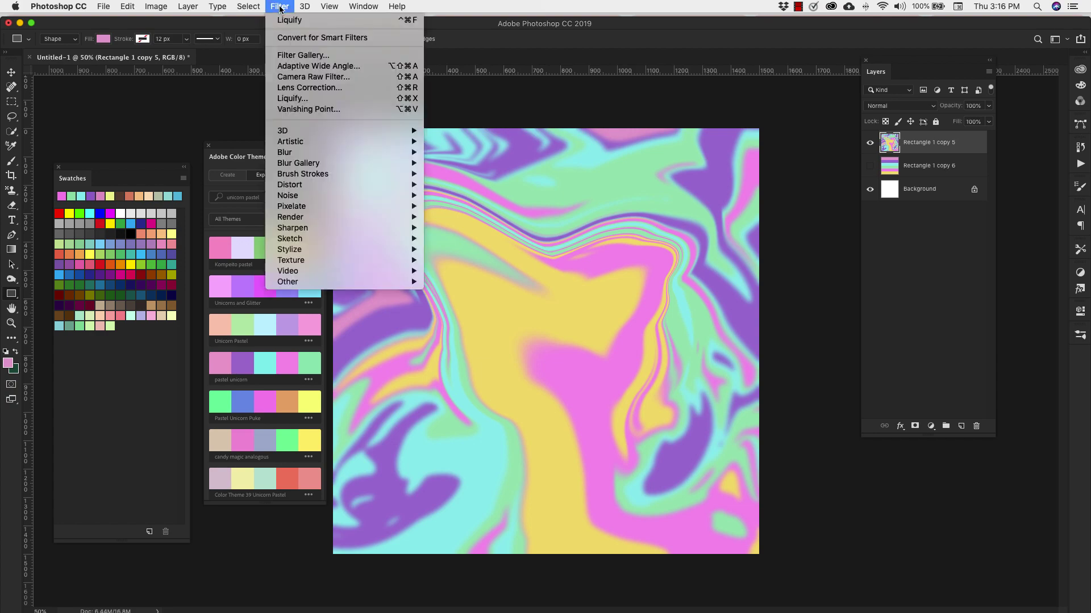
left_click(301, 55)
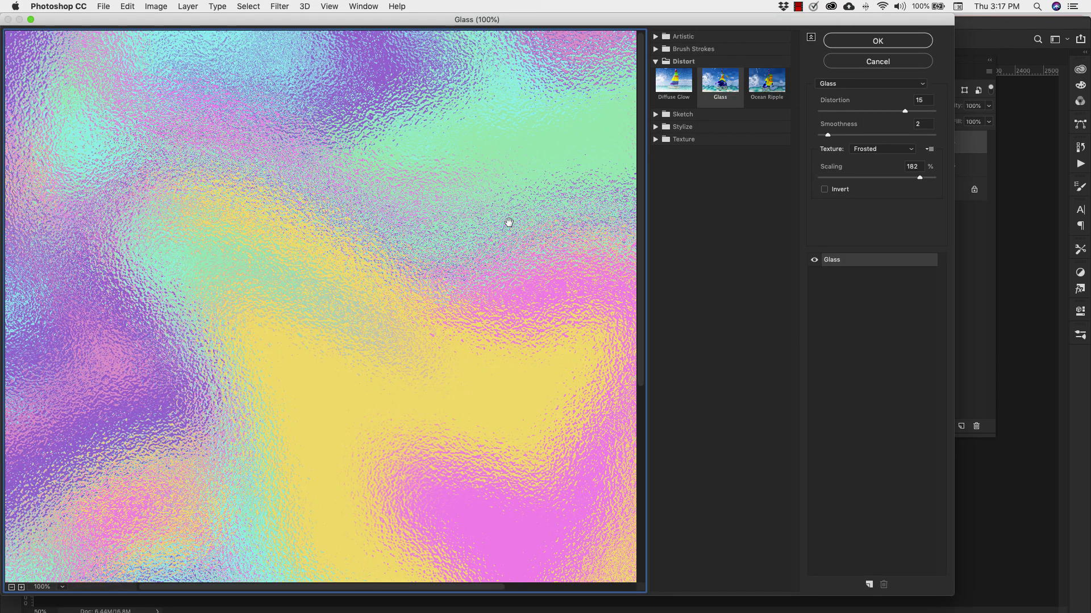
left_click(11, 587)
left_click(11, 587)
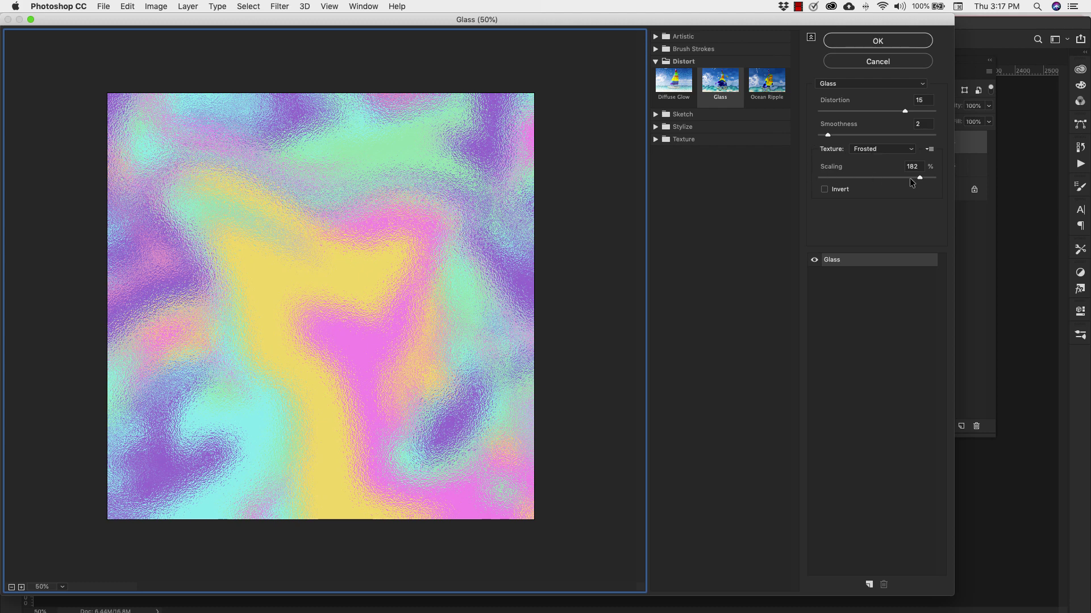
mouse_move(920, 179)
left_mouse_down()
mouse_move(936, 178)
mouse_move(905, 182)
left_mouse_up()
left_click(882, 41)
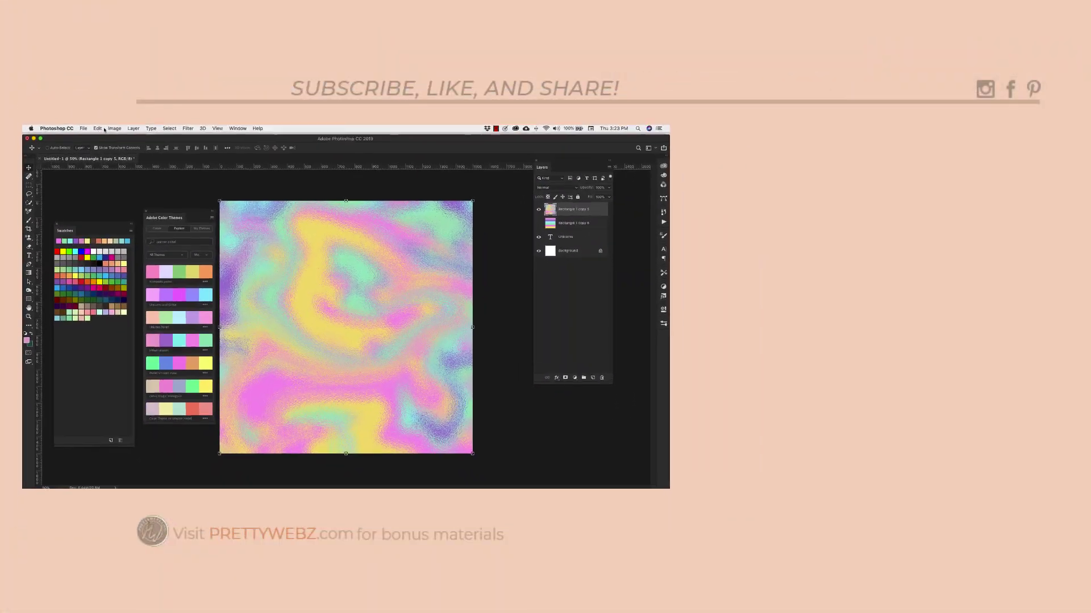
Define the image as a new pattern under its suggested name
left_click(112, 69)
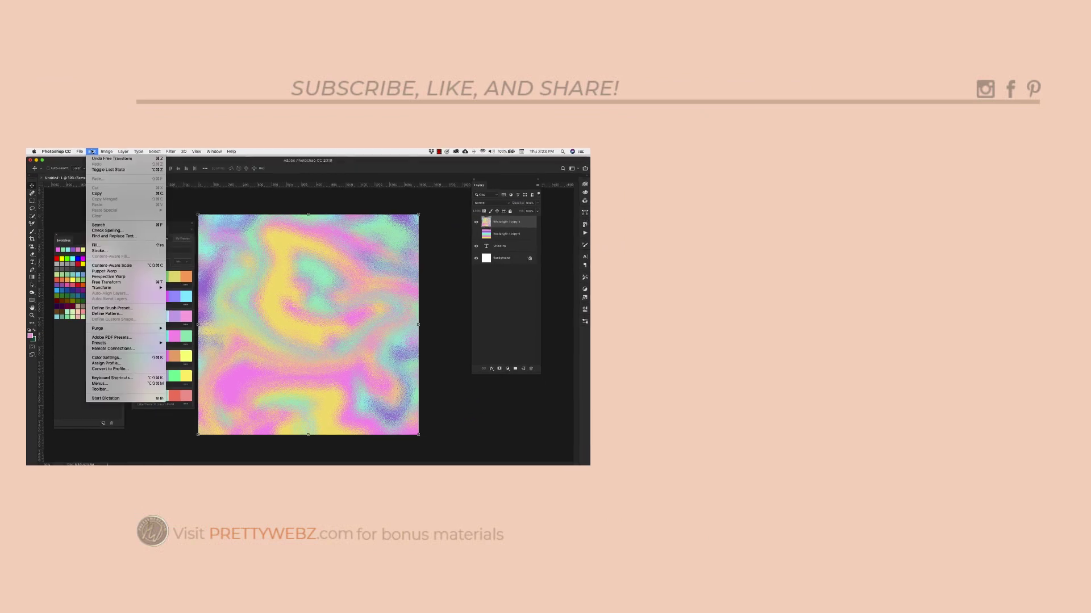
left_click(104, 313)
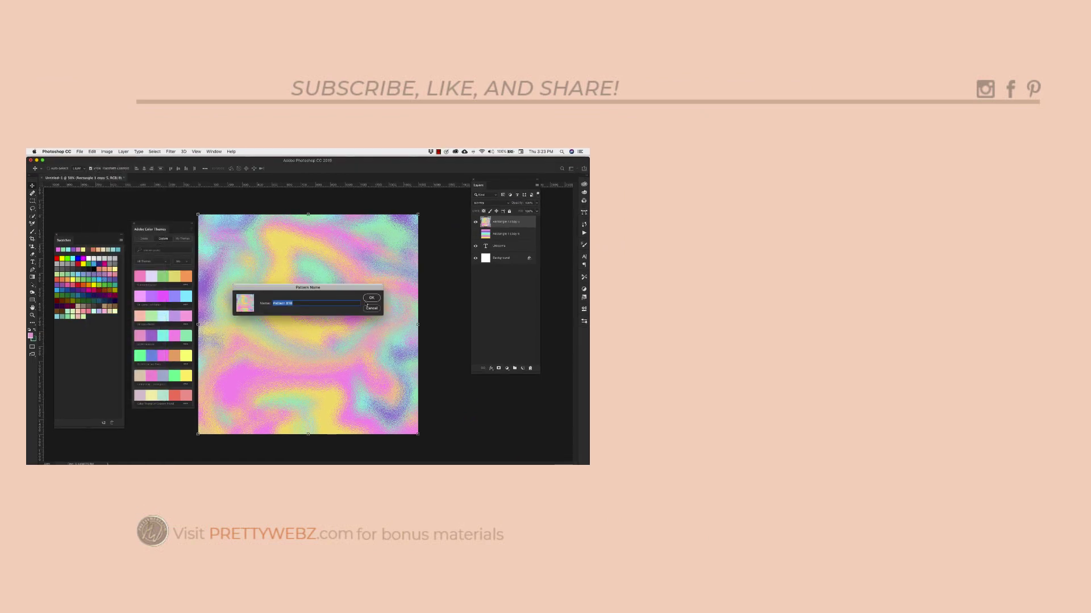
left_click(371, 298)
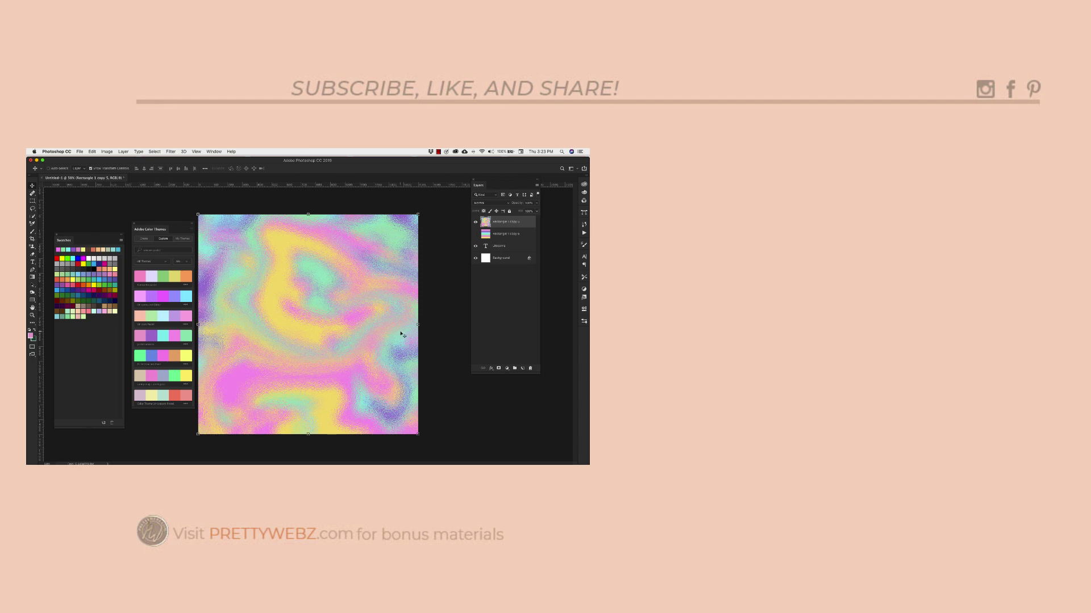